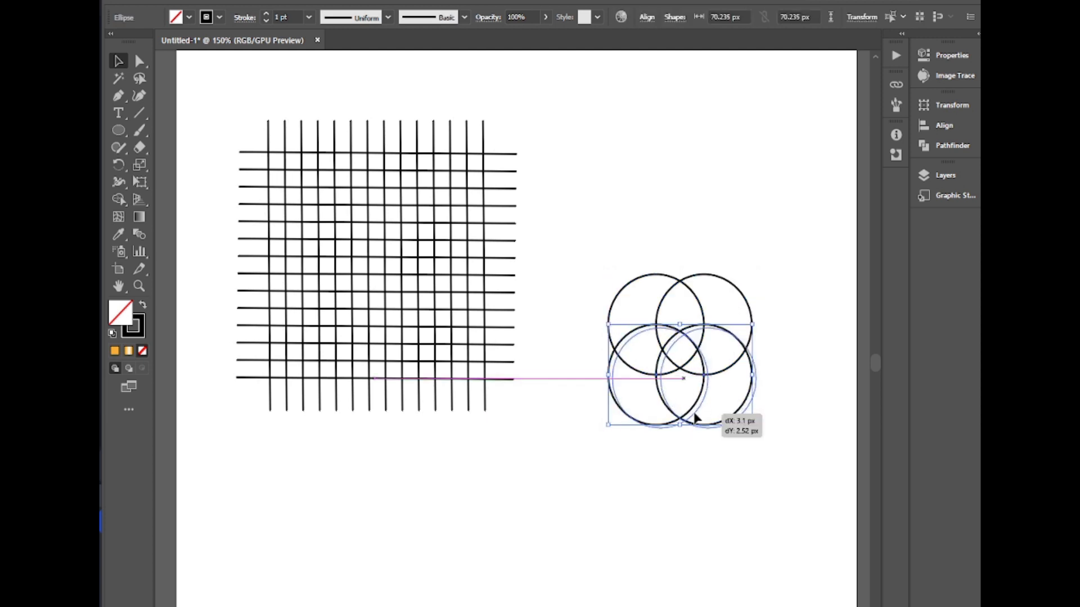
Align the two overlapping circles by their vertical centres and duplicate the pair straight down so the copies overlap the originals
left_click(647, 17)
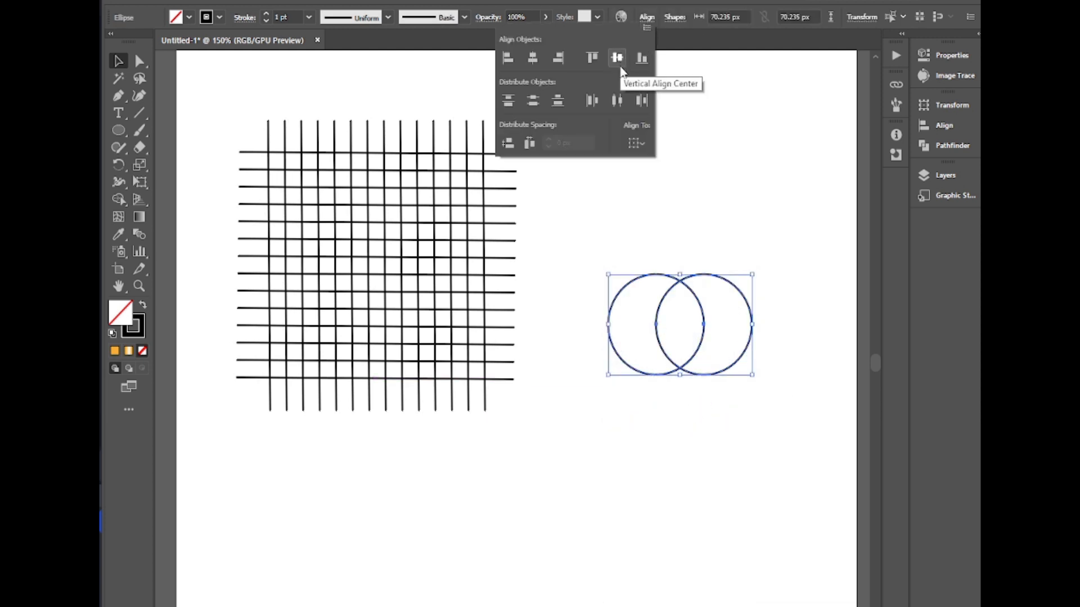
left_click(689, 374)
left_click_drag(688, 373, 689, 423)
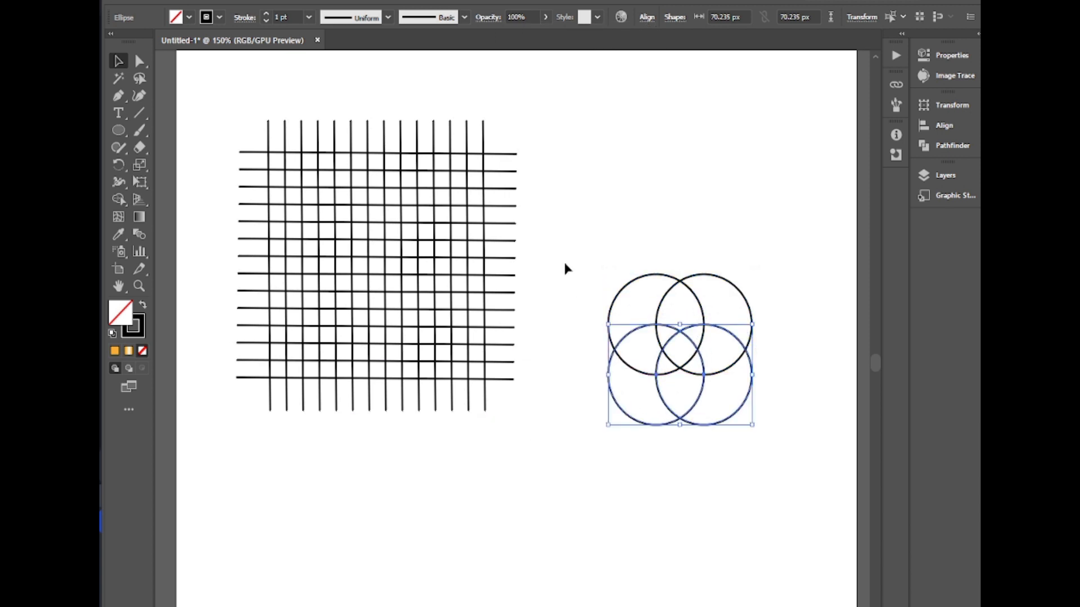
Merge the overlapping regions of the four circles into a shield shape with the Shape Builder tool
left_click_drag(566, 265, 765, 442)
key("shift+m")
mouse_move(649, 416)
left_mouse_down()
mouse_move(644, 315)
mouse_move(694, 339)
mouse_move(723, 394)
mouse_move(597, 489)
mouse_move(719, 598)
left_mouse_up()
key("v")
Delete the leftover circle pieces around the shield shape
left_click(563, 281)
right_click(683, 280)
left_click(684, 279)
left_click(684, 279)
left_click(695, 426)
key("Delete")
left_click(680, 418)
key("Delete")
Place the shield over the line grid with a thinner outline and add a slightly smaller copy centred inside it
left_click(605, 479)
left_click(266, 14)
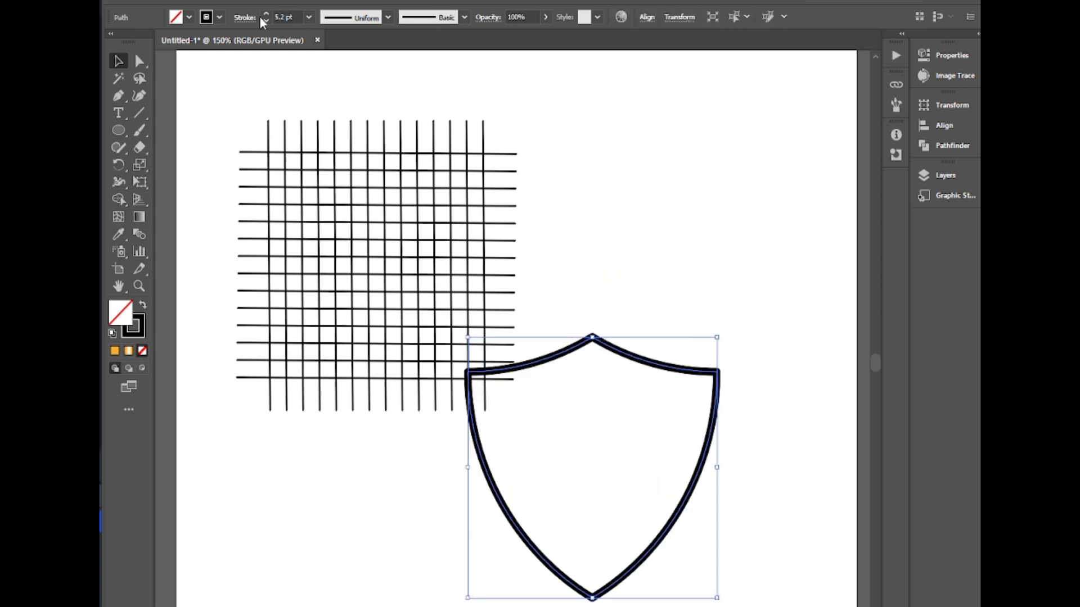
left_click_drag(647, 559, 425, 361)
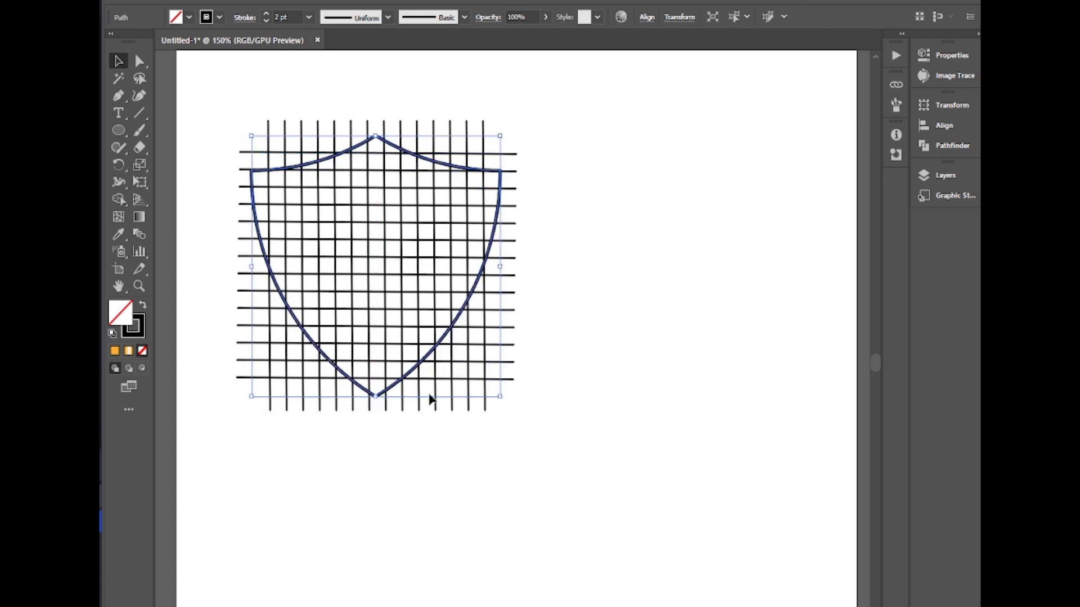
left_click(266, 21)
left_click_drag(500, 396, 487, 378)
Merge the cells in the left third of the shield into a letter M with the Shape Builder tool
key("ctrl+a")
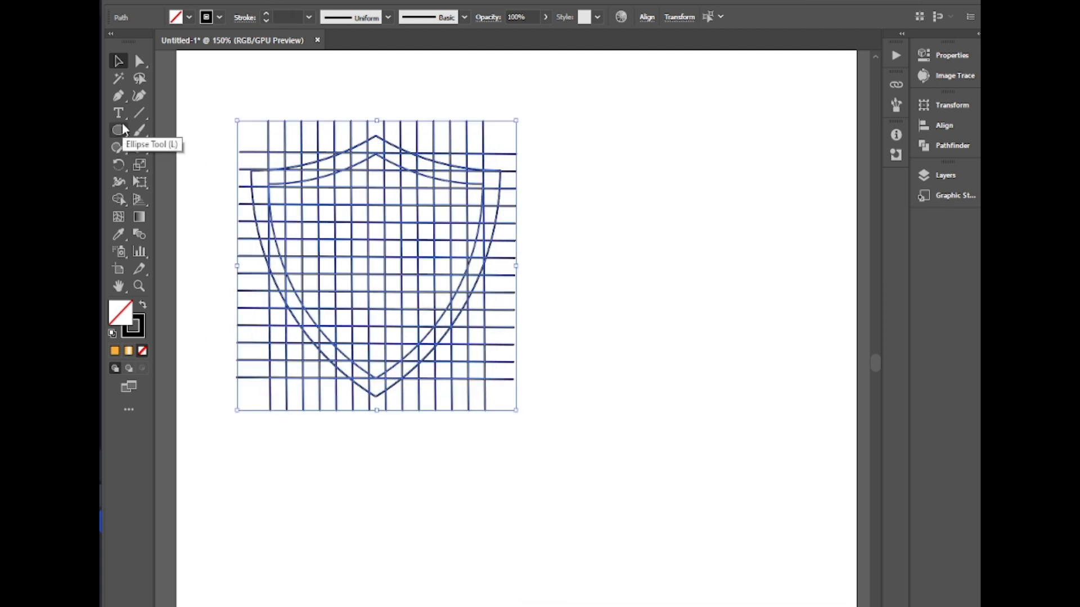
left_click(118, 200)
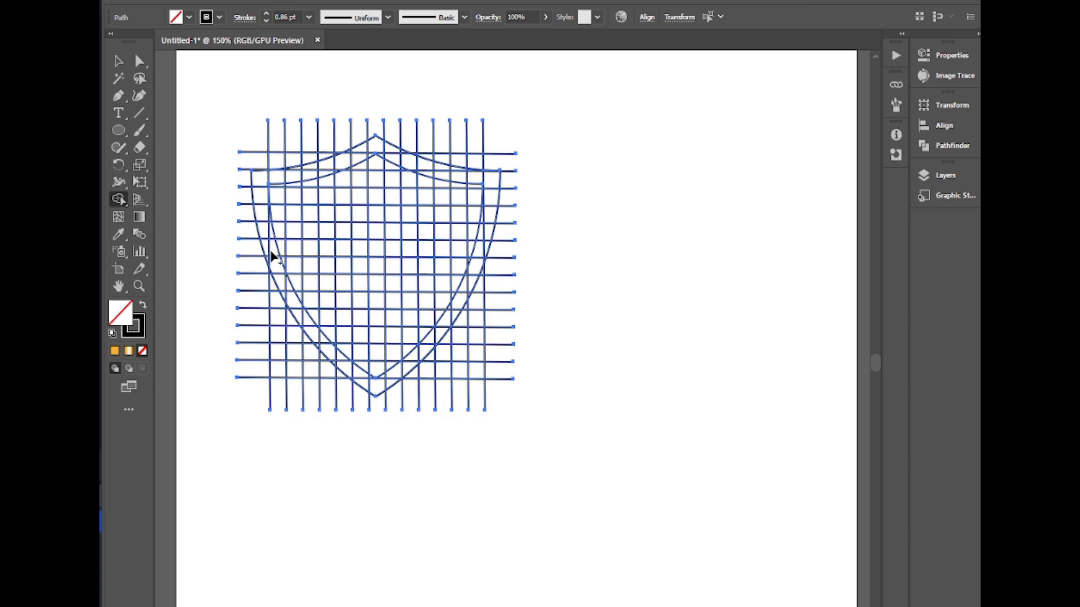
mouse_move(268, 237)
left_mouse_down()
mouse_move(255, 190)
mouse_move(272, 175)
mouse_move(338, 166)
mouse_move(293, 168)
left_mouse_up()
mouse_move(297, 295)
left_mouse_down()
mouse_move(266, 178)
mouse_move(285, 187)
mouse_move(263, 220)
mouse_move(268, 264)
left_mouse_up()
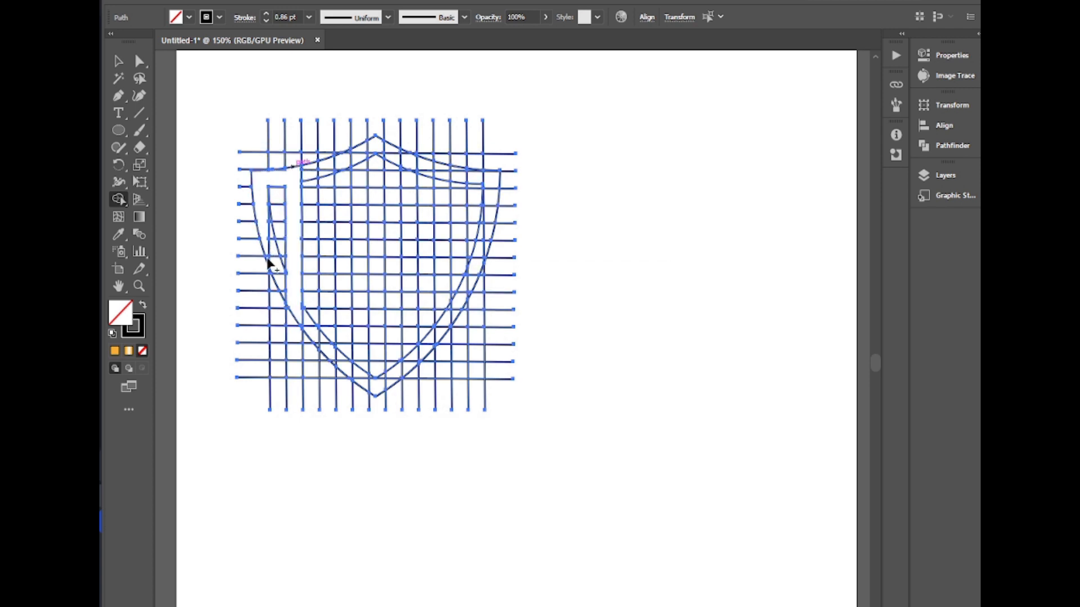
left_click_drag(327, 172, 330, 358)
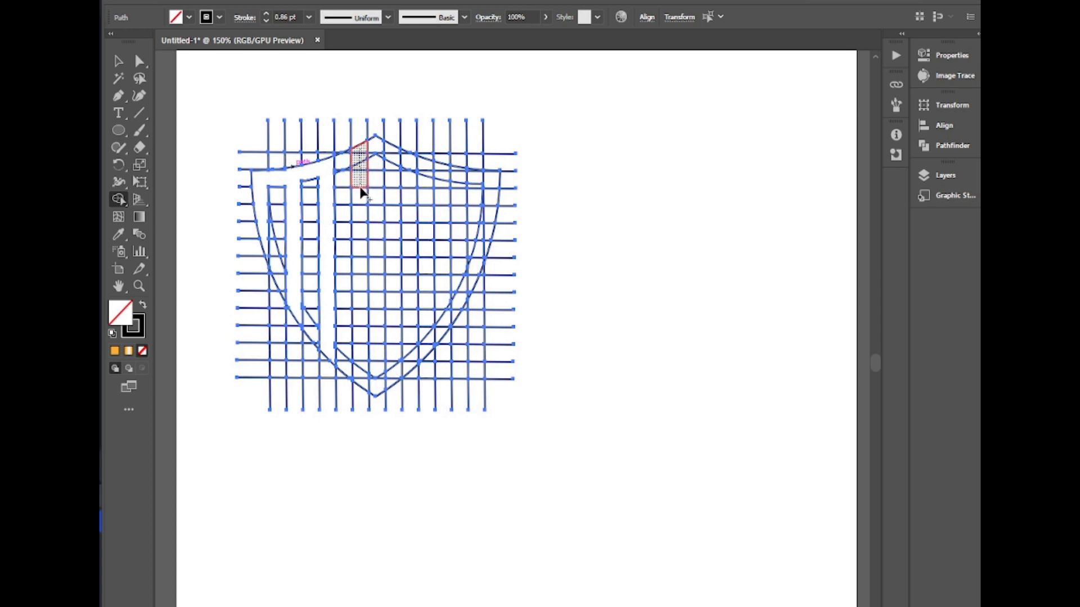
Merge the remaining shield cells into a letter S in the middle and a letter W along the right side
mouse_move(394, 268)
left_mouse_down()
mouse_move(394, 292)
mouse_move(377, 247)
mouse_move(391, 250)
mouse_move(393, 305)
left_mouse_up()
mouse_move(384, 388)
left_mouse_down()
mouse_move(395, 366)
mouse_move(367, 387)
mouse_move(349, 289)
left_mouse_up()
mouse_move(360, 240)
left_mouse_down()
mouse_move(366, 148)
mouse_move(385, 150)
mouse_move(392, 207)
mouse_move(425, 188)
mouse_move(426, 350)
left_mouse_up()
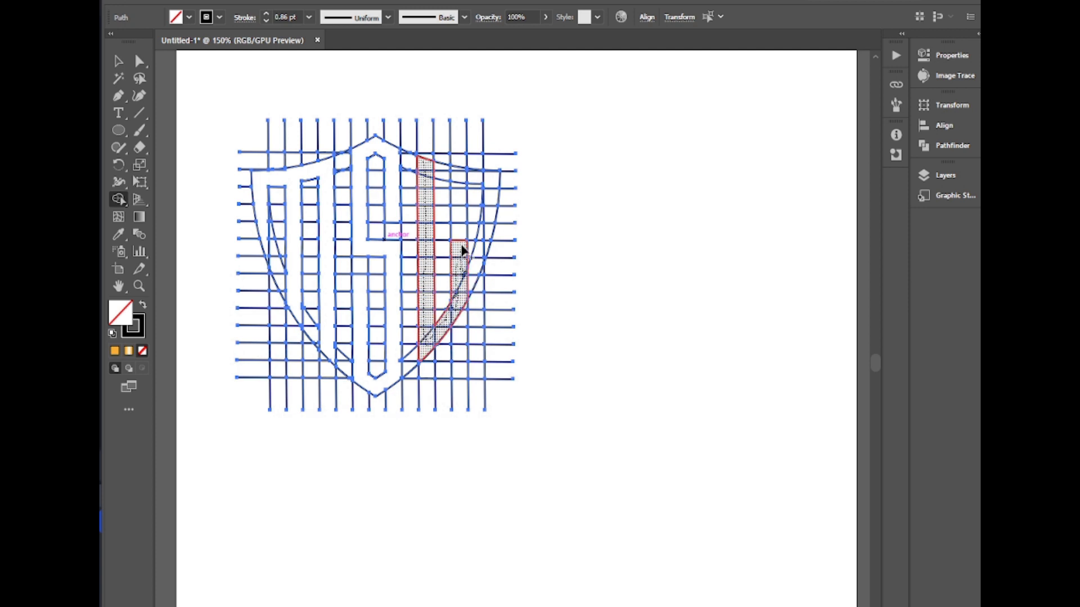
mouse_move(460, 230)
left_mouse_down()
mouse_move(457, 174)
mouse_move(458, 293)
mouse_move(485, 253)
mouse_move(469, 291)
mouse_move(488, 201)
left_mouse_up()
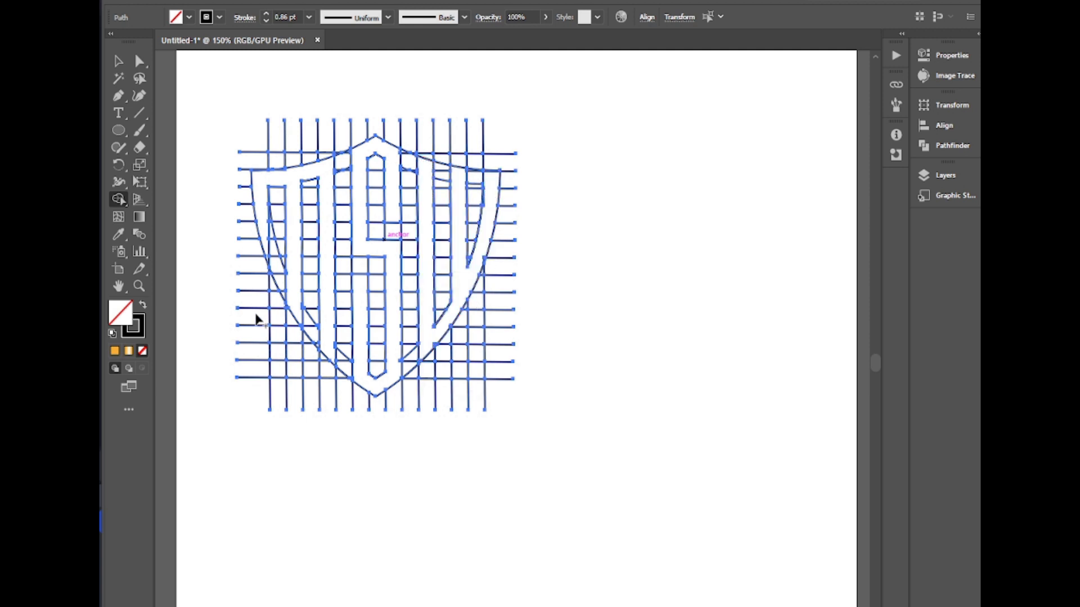
Fill the letter M shape with red
key("v")
left_click(264, 197)
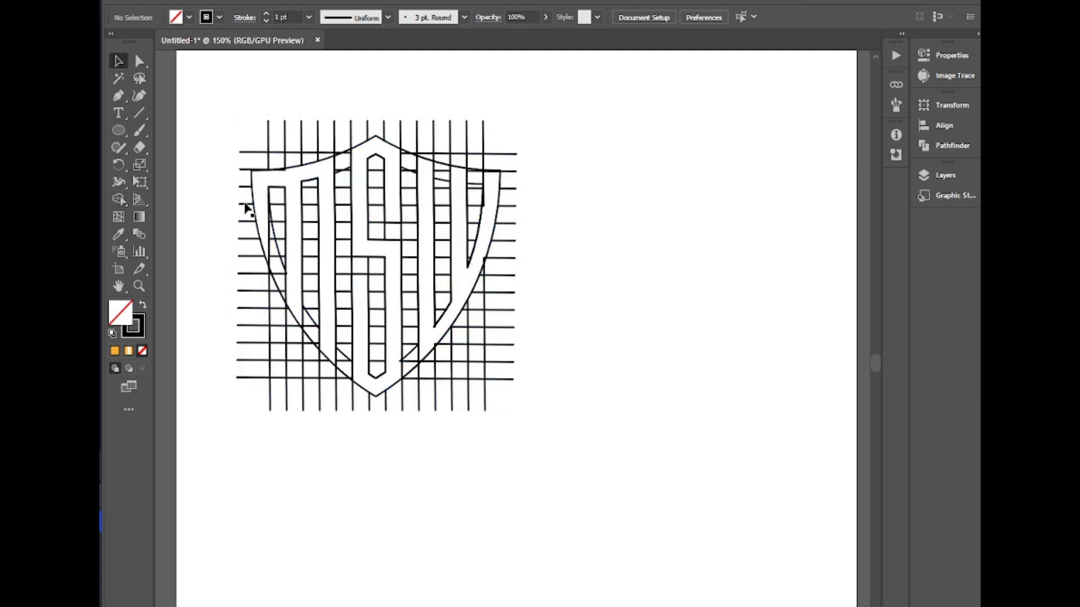
left_click(189, 17)
left_click(135, 40)
left_click(267, 196)
left_click(286, 189)
mouse_move(253, 179)
left_mouse_down()
mouse_move(289, 176)
mouse_move(253, 176)
left_mouse_up()
left_click(189, 17)
left_click(148, 42)
Fill the S and W letter shapes with the same red
left_click(364, 150)
left_click(189, 17)
left_click(148, 41)
left_click(425, 163)
left_click(189, 18)
left_click(147, 42)
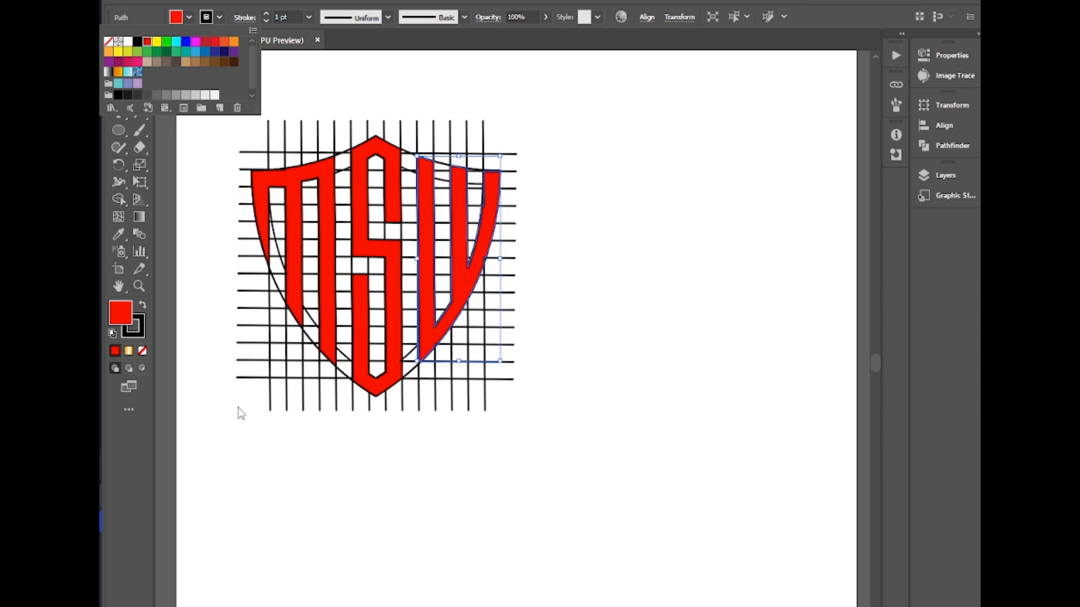
Move the three red letters off the grid and delete all remaining grid lines and leftover pieces
left_click(323, 527)
left_click_drag(243, 286, 281, 410)
key("Delete")
left_click_drag(292, 186, 567, 335)
left_click_drag(397, 251, 671, 398)
left_click_drag(457, 288, 727, 443)
left_click_drag(221, 107, 491, 418)
key("Delete")
left_click_drag(475, 234, 526, 161)
key("Delete")
left_click_drag(510, 265, 512, 314)
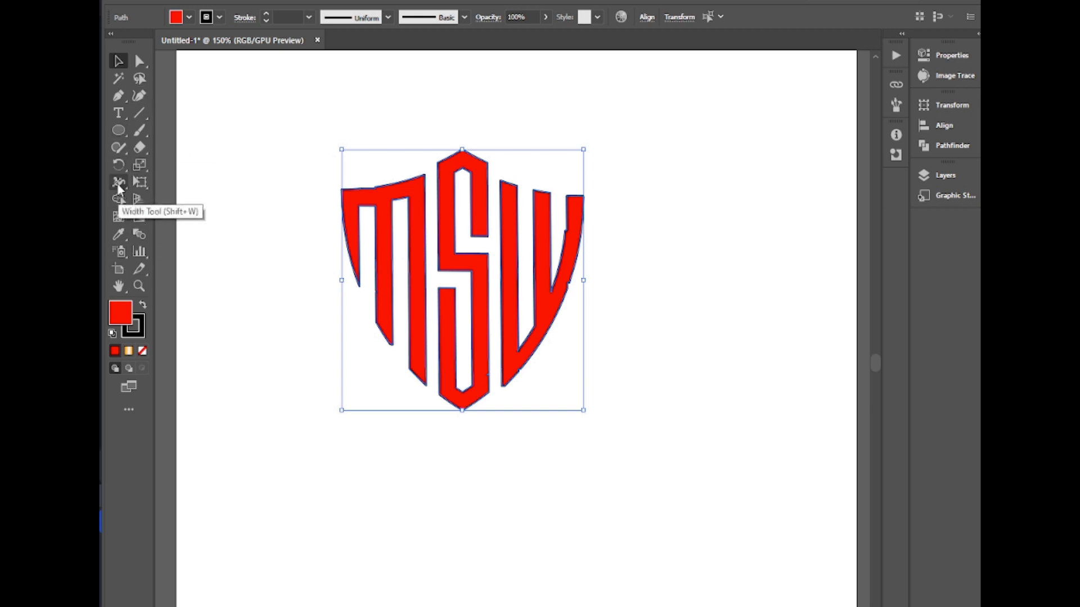
left_click(121, 184)
left_click(140, 165)
left_click(141, 132)
left_click(144, 116)
left_click(117, 167)
left_click(118, 61)
Reposition the monogram slightly and clean up the lower inner corner of the letter W with the Curvature tool
left_click_drag(533, 338, 573, 378)
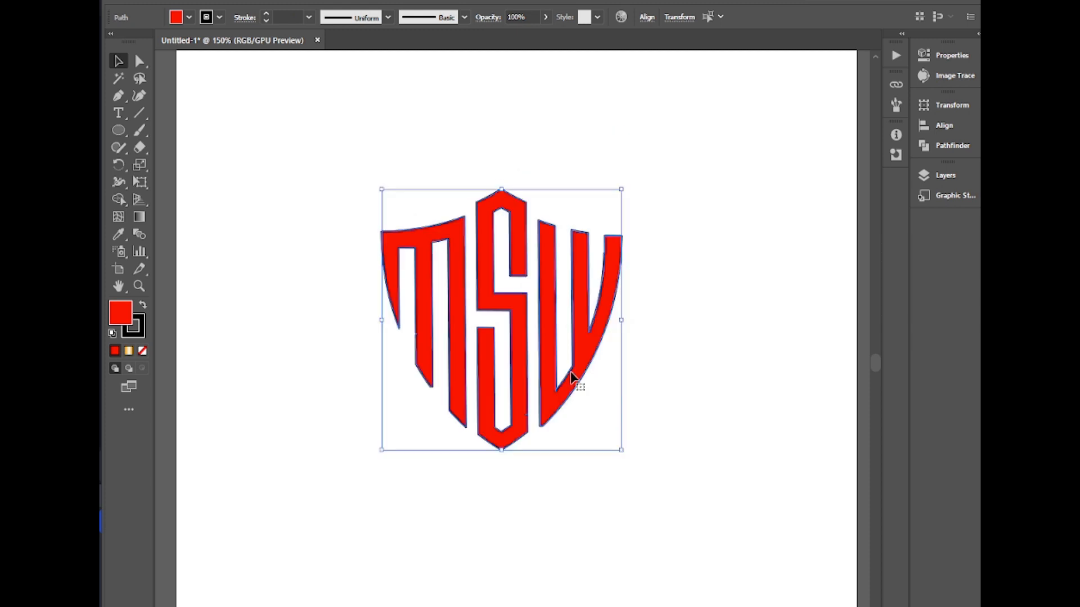
left_click(139, 61)
left_click(139, 286)
left_click_drag(509, 337, 526, 360)
left_click(139, 59)
mouse_move(578, 598)
left_mouse_down()
mouse_move(597, 592)
mouse_move(580, 595)
left_mouse_up()
left_click(139, 96)
left_click(666, 525)
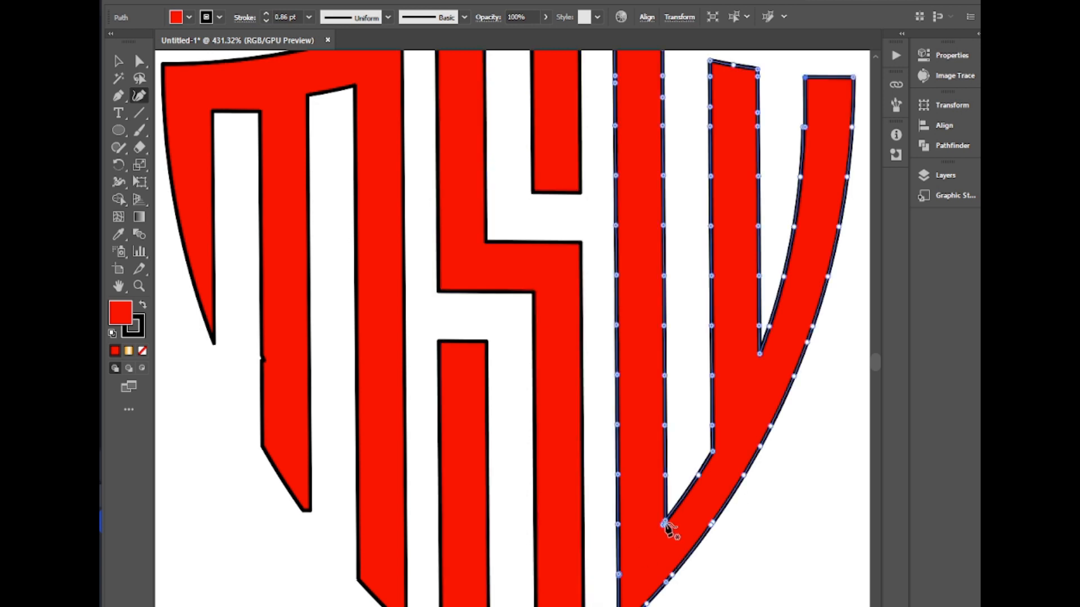
key("ctrl+space")
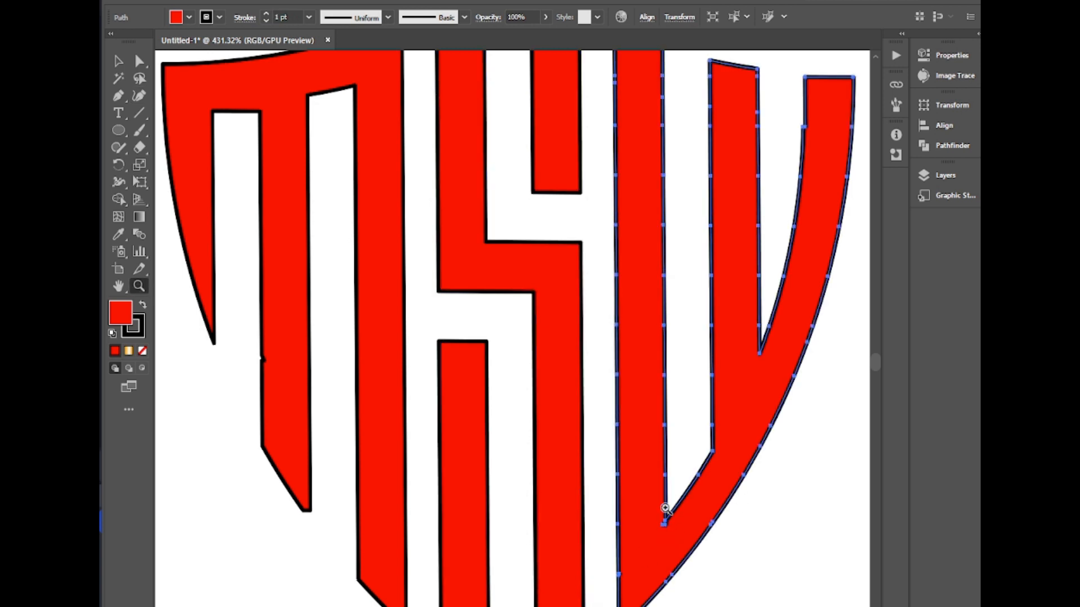
left_click(670, 527)
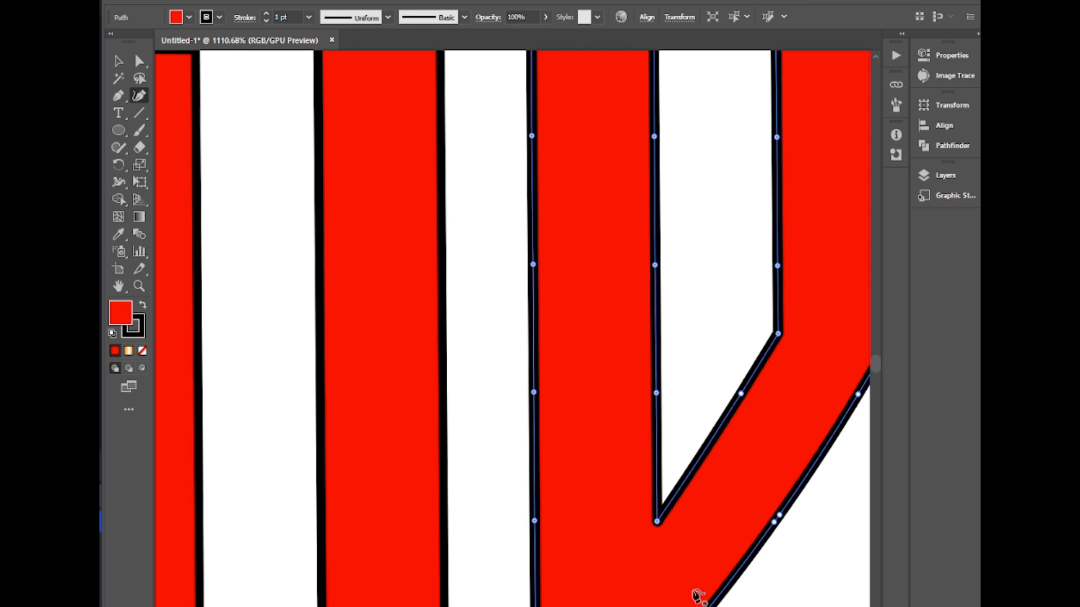
scroll(689, 574, "down", 2)
left_click_drag(682, 536, 687, 530)
Delete the stray anchor point on the inner edge of the W's right arm and smooth that edge
scroll(748, 396, "up", 16)
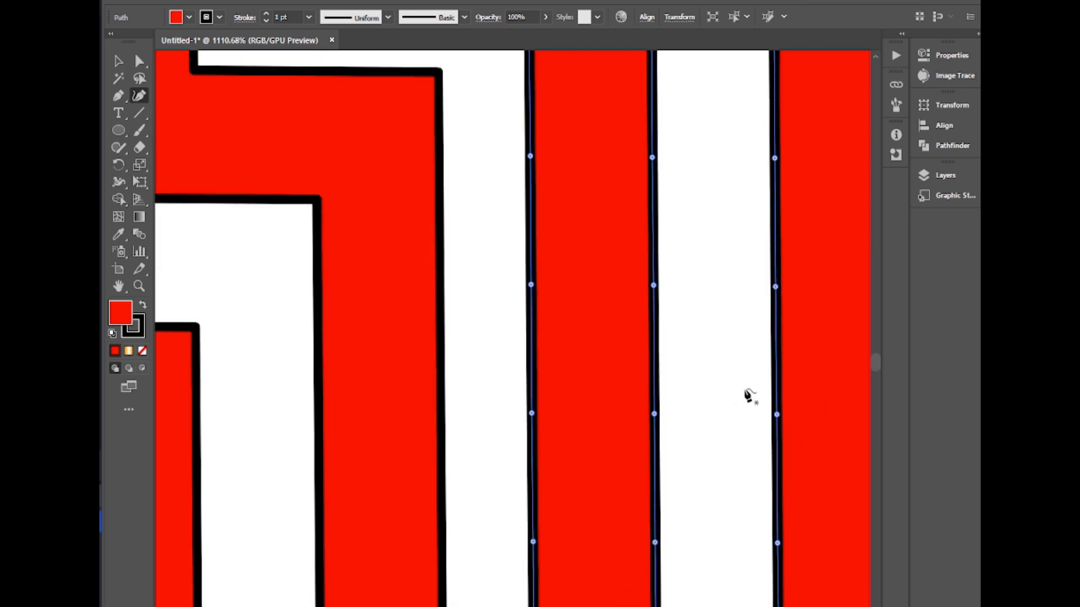
left_click(119, 286)
left_click_drag(720, 422, 396, 397)
left_click(689, 199)
key("Delete")
left_click_drag(695, 199, 691, 247)
left_click(692, 228)
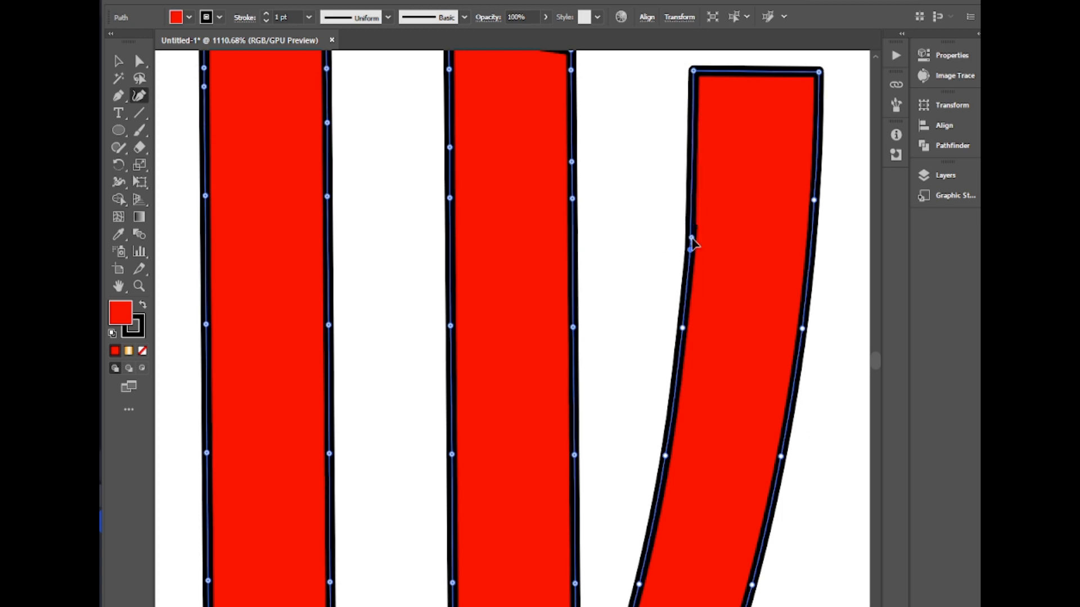
Delete the stray anchor point on the left edge of the M's middle leg
scroll(832, 344, "down", 4)
left_click(119, 286)
left_click_drag(195, 286, 532, 268)
scroll(532, 267, "down", 8)
left_click_drag(324, 477, 518, 477)
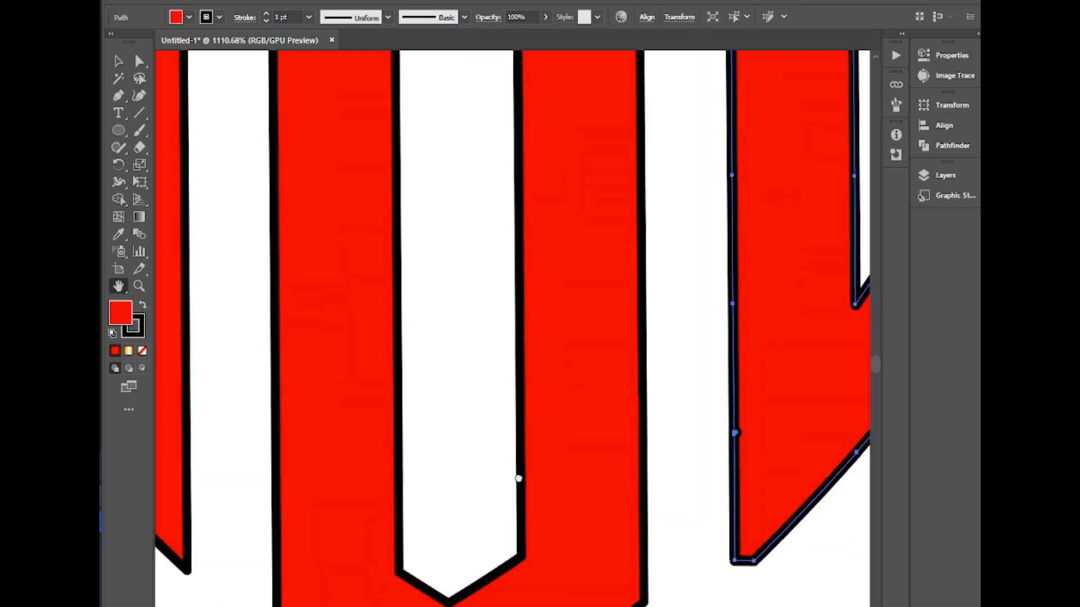
scroll(518, 477, "up", 6)
left_click_drag(168, 489, 453, 494)
left_click(206, 441)
left_click(203, 432)
key("Delete")
Examine the upper parts of the letters for stray anchor points, ending with the whole monogram in view
scroll(299, 397, "up", 7)
left_click(118, 286)
left_click_drag(230, 331, 521, 296)
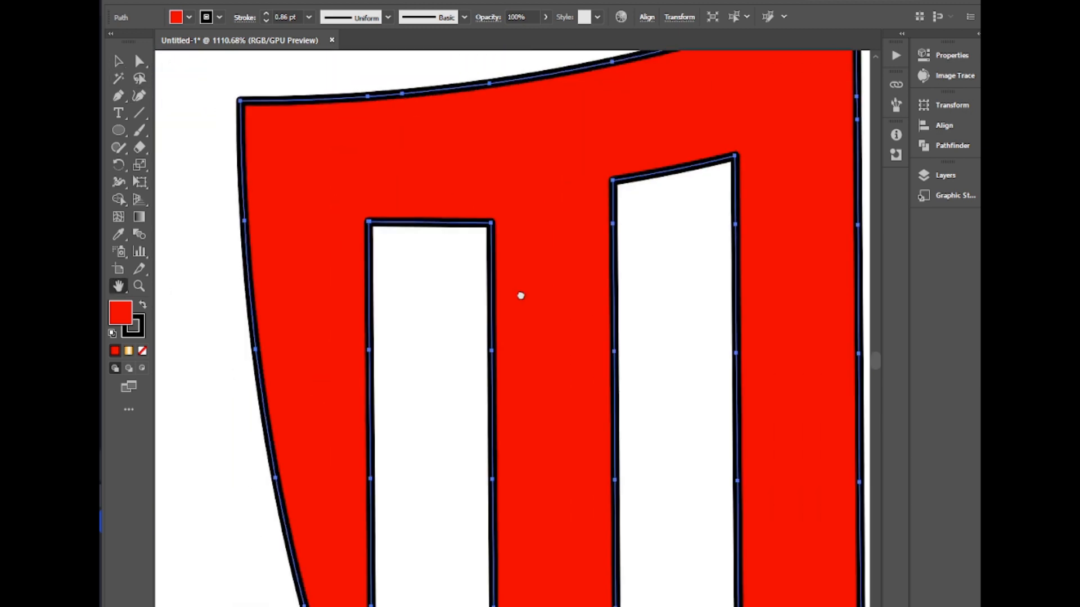
scroll(585, 398, "right", 8)
key("z")
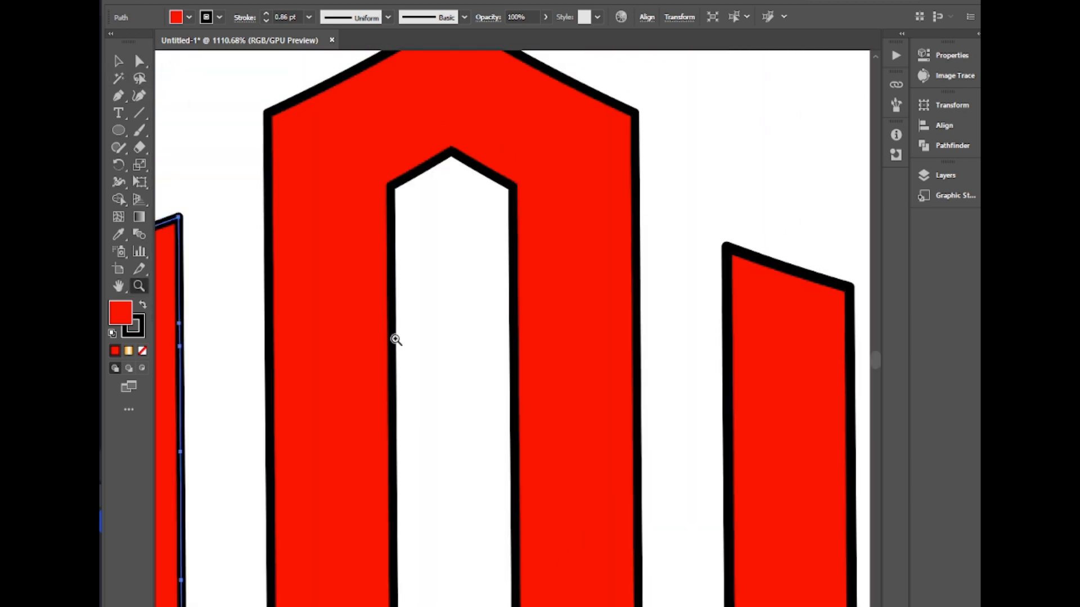
key("ctrl+minus")
key("ctrl+minus")
key("ctrl+minus")
key("ctrl+minus")
key("ctrl+minus")
Move all three letters together up and to the left on the artboard
left_click(118, 60)
key("ctrl+a")
left_click_drag(513, 344, 400, 298)
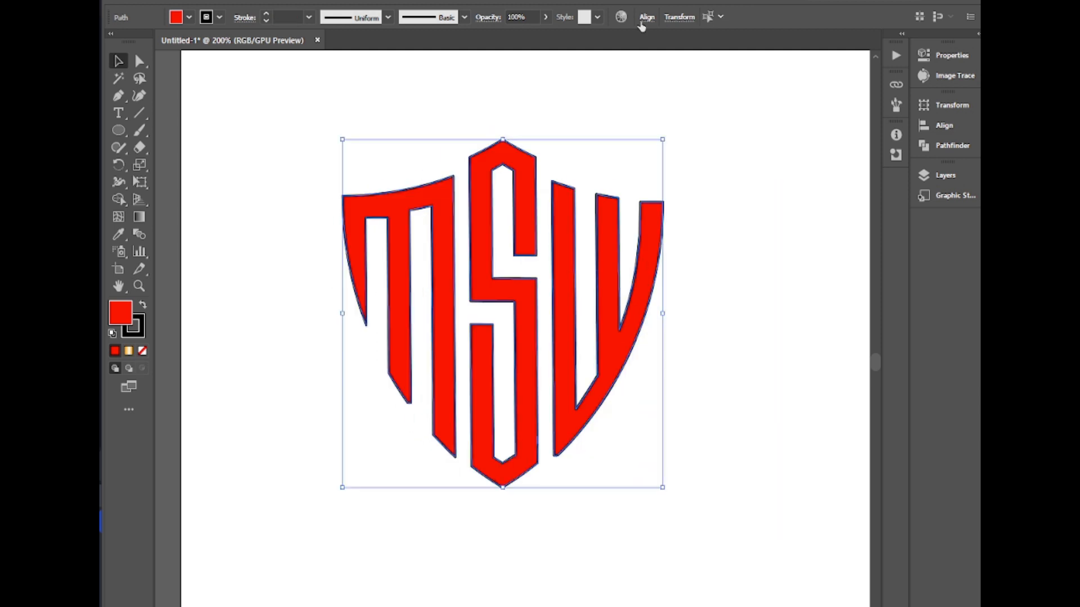
left_click(646, 18)
left_click(641, 102)
key("ctrl+z")
Align the three letters to each other by their vertical centres
left_click(647, 18)
left_click(619, 58)
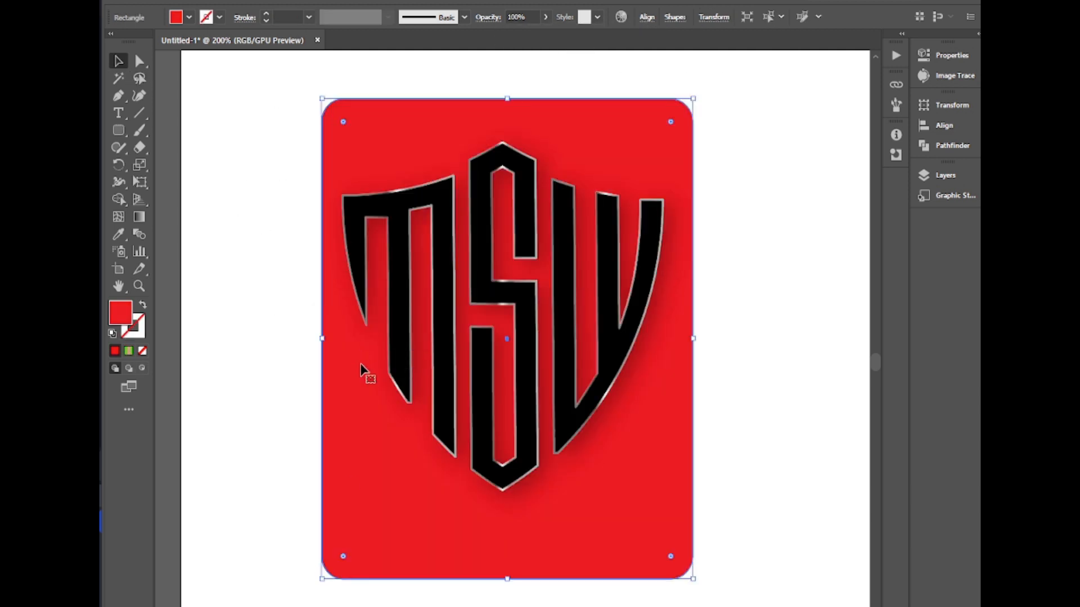
Widen the red rounded rectangle and move the black letters off it, grouping them together
left_click_drag(694, 367, 742, 368)
left_click(568, 430)
left_click_drag(589, 326, 594, 567)
left_click_drag(304, 186, 746, 295)
right_click(527, 237)
left_click(570, 337)
Try different stroke weights on the letters and move them back onto the red rectangle
left_click(266, 14)
left_click(266, 21)
left_click(267, 14)
left_click(266, 21)
left_click_drag(496, 577, 476, 293)
Group the monogram with its red background, then scale the group down slightly and reposition it
left_click_drag(527, 542, 527, 574)
left_click_drag(236, 175, 528, 365)
right_click(585, 432)
left_click(627, 533)
left_click_drag(723, 596, 692, 554)
left_click_drag(533, 464, 540, 438)
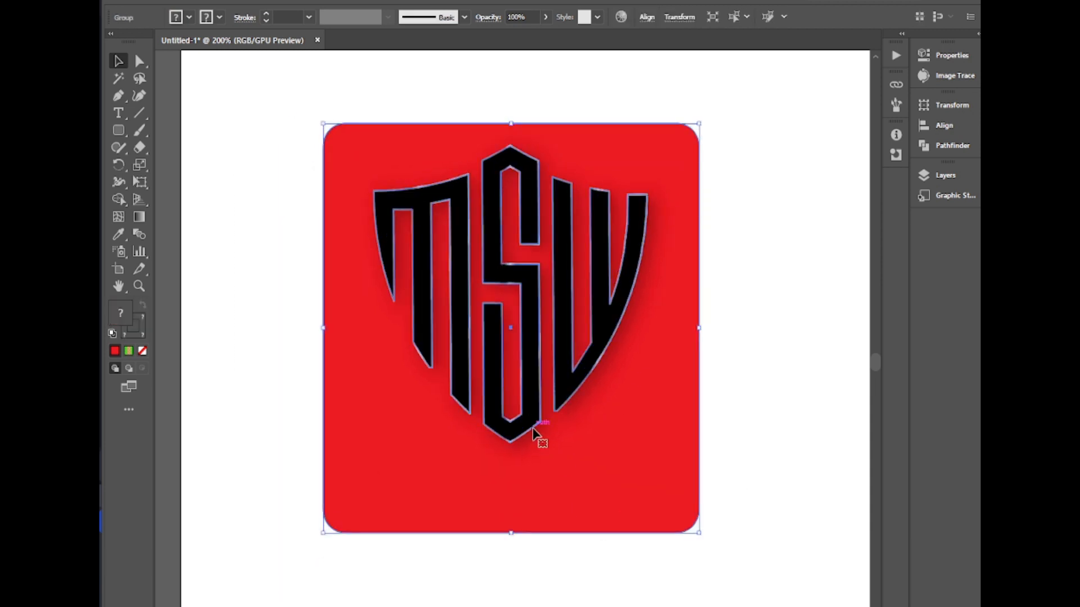
left_click(755, 456)
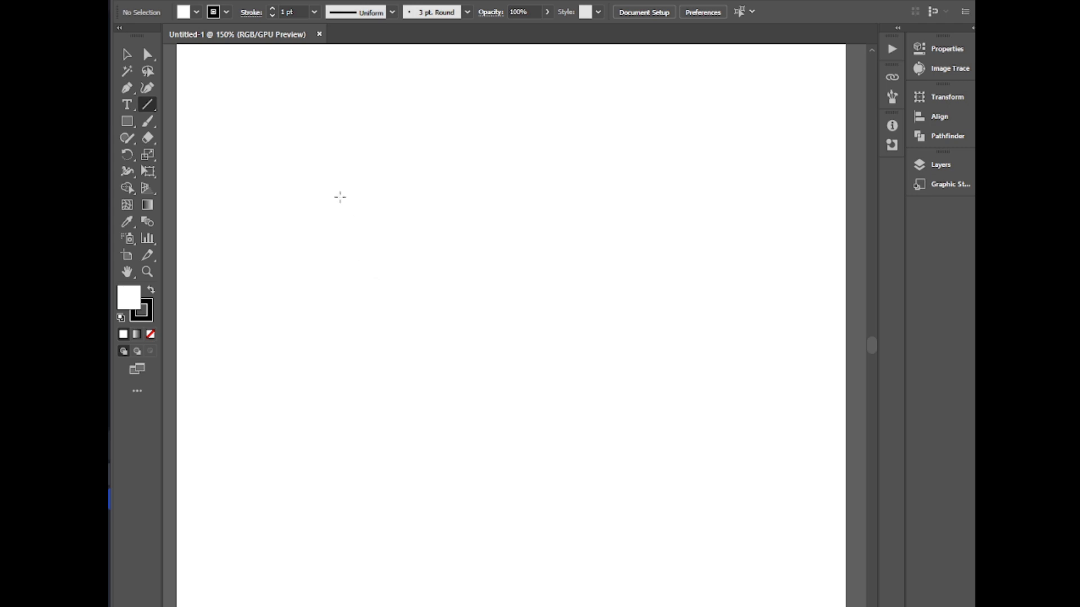
Draw a nearly vertical line on the blank artboard and place a copy a short distance to its right
left_click_drag(340, 197, 347, 521)
key("v")
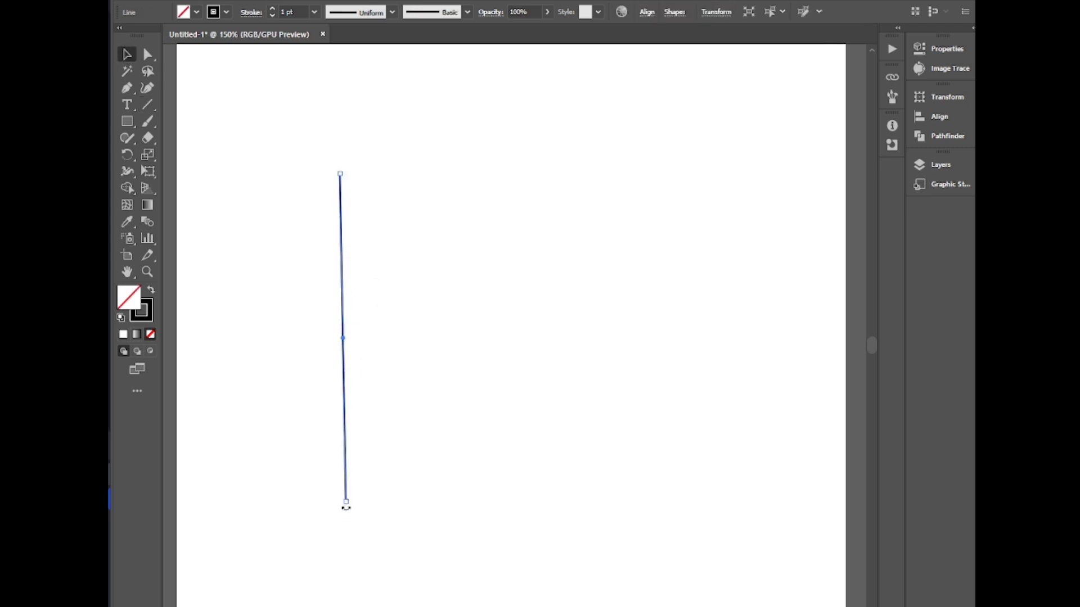
left_click_drag(343, 339, 361, 339)
Repeat the line duplication until there are 16 evenly spaced lines
key("ctrl+d")
key("ctrl+d")
key("ctrl+d")
key("ctrl+d")
key("ctrl+d")
key("ctrl+d")
key("ctrl+d")
key("ctrl+d")
key("ctrl+d")
key("ctrl+d")
key("ctrl+d")
key("ctrl+d")
key("ctrl+d")
key("ctrl+d")
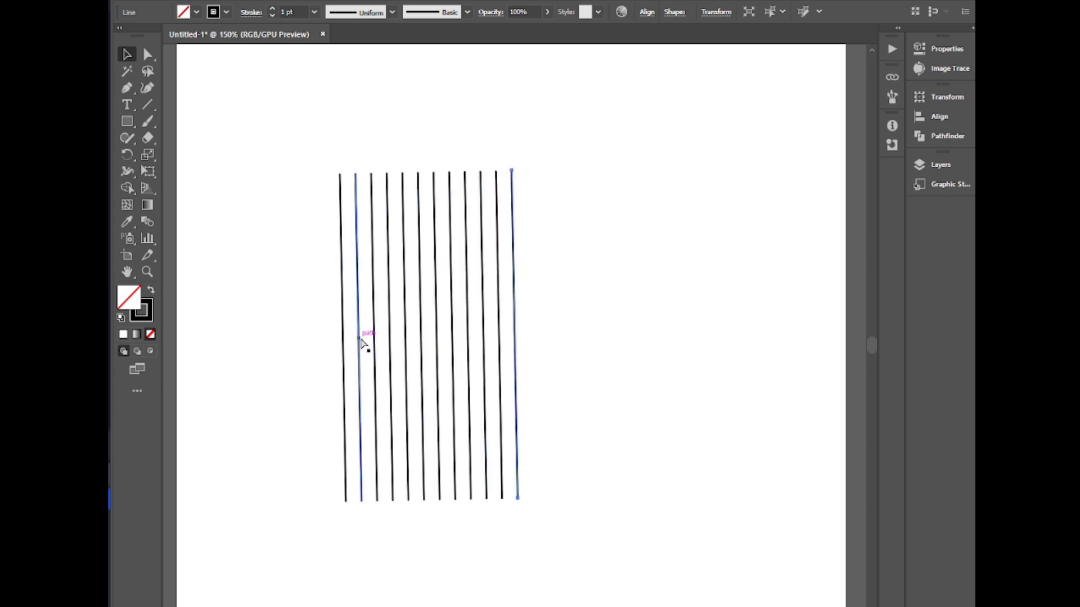
Select all the lines and align them by their top edges
left_click(125, 56)
left_click_drag(296, 242, 574, 320)
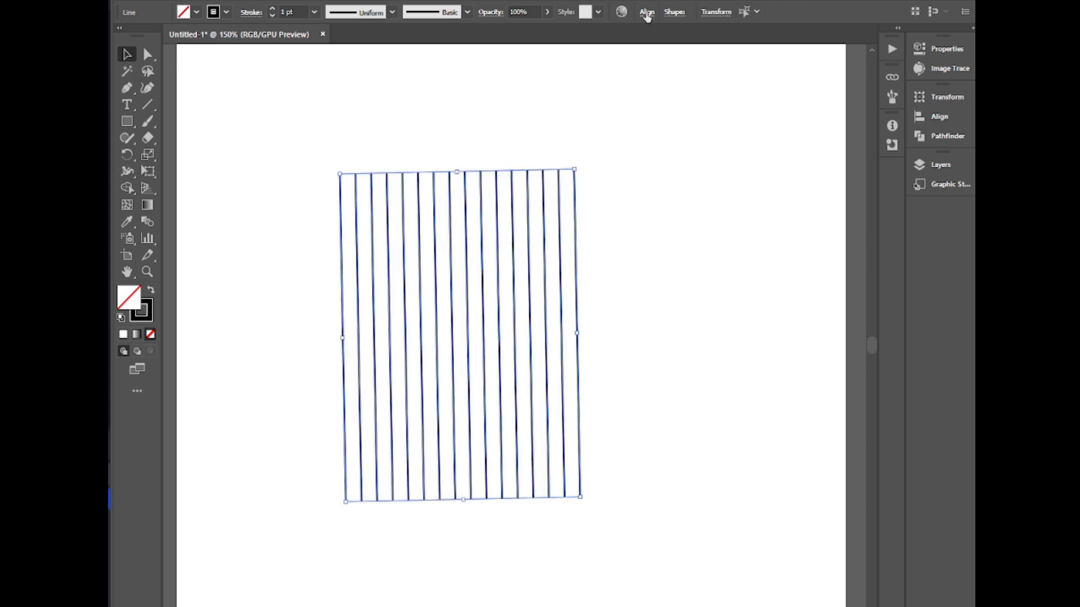
left_click(646, 12)
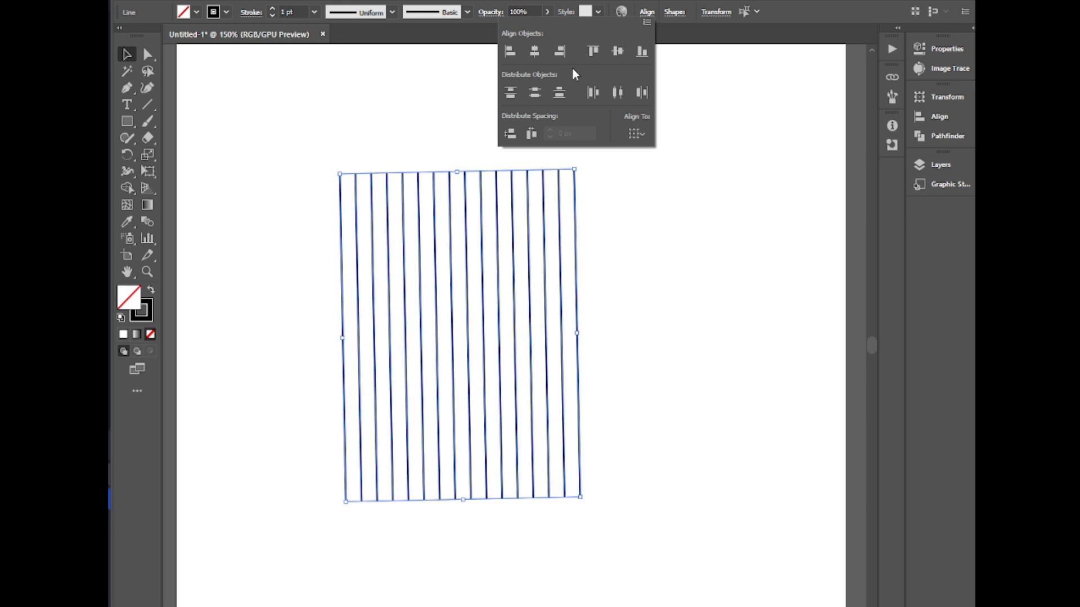
left_click(594, 53)
Form a grid by pasting a copy of the lines in front and rotating it a quarter turn, and shift the grid right
left_click(201, 0)
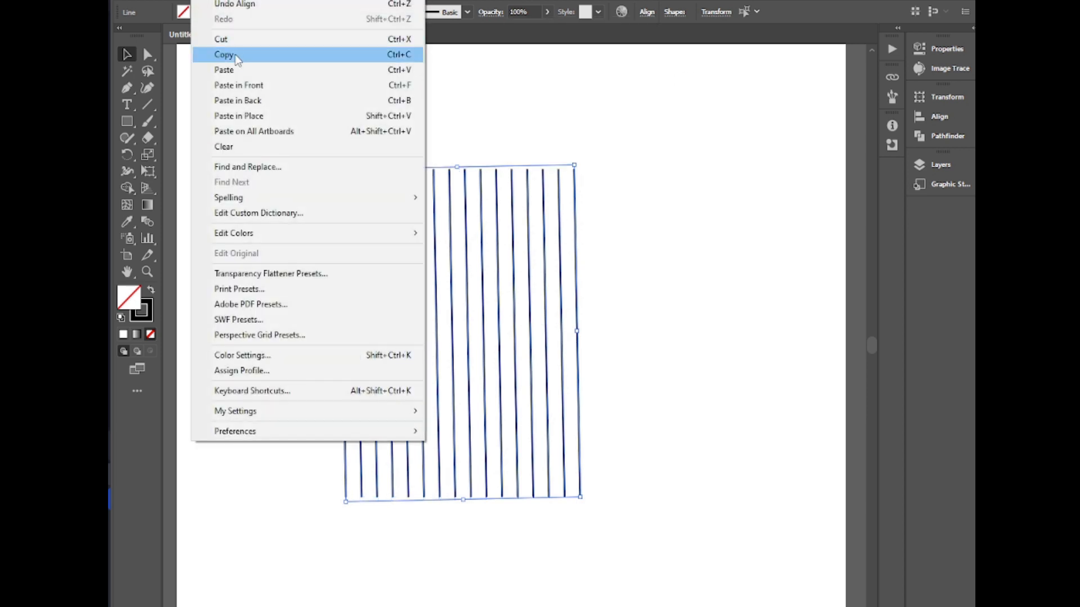
left_click(264, 85)
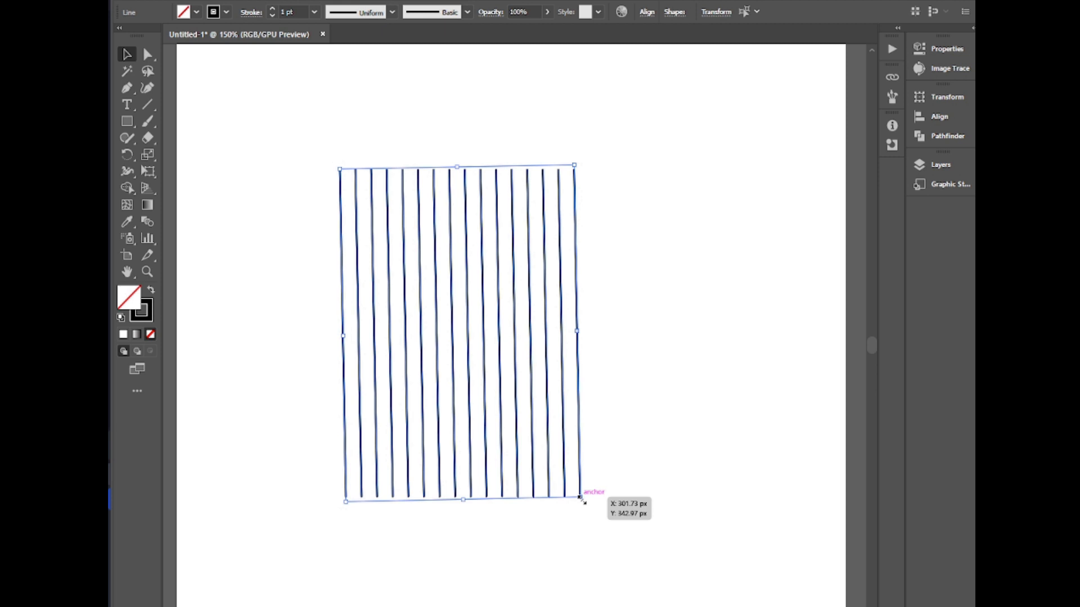
left_click_drag(583, 503, 644, 194)
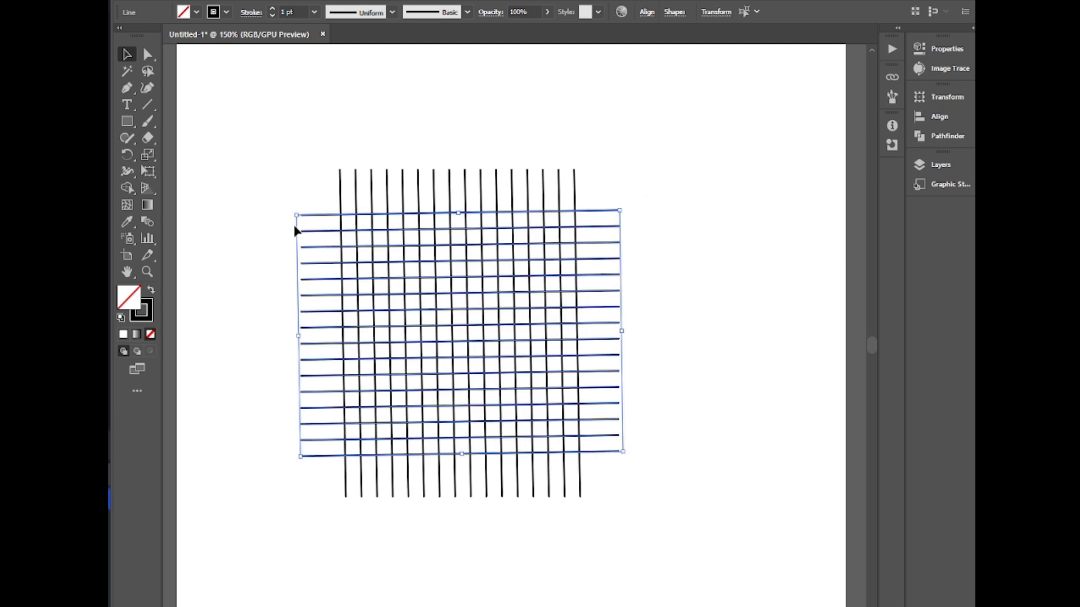
left_click_drag(268, 151, 587, 473)
left_click_drag(521, 453, 564, 458)
Draw an ellipse and fit it to the square area where the grid's lines cross
left_click_drag(127, 121, 169, 155)
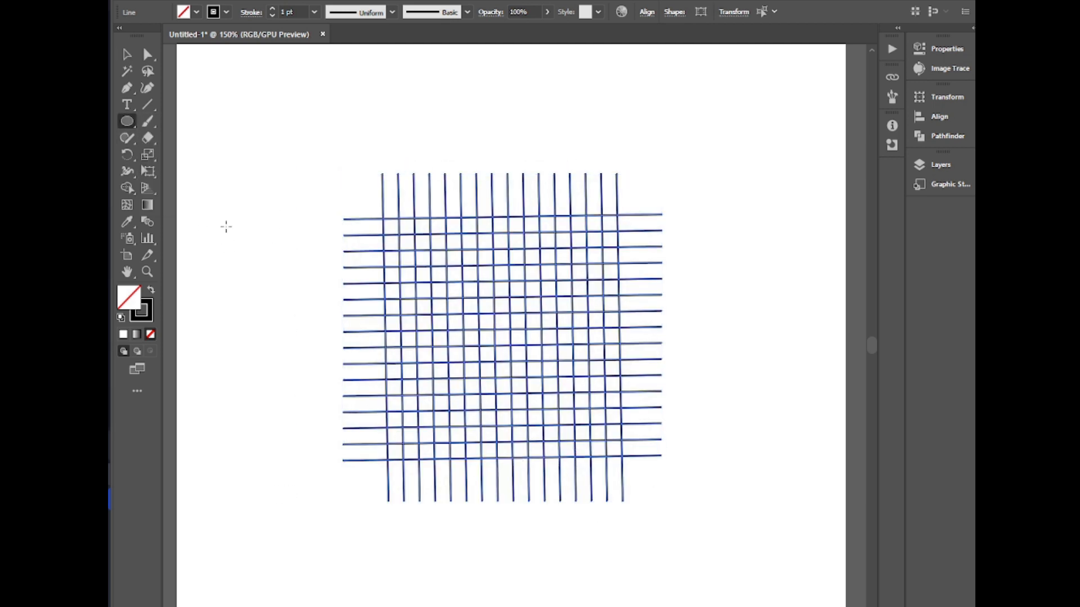
mouse_move(377, 214)
left_mouse_down()
mouse_move(632, 453)
mouse_move(528, 364)
left_mouse_up()
key("v")
left_click_drag(260, 309, 369, 421)
mouse_move(635, 481)
left_mouse_down()
mouse_move(622, 453)
mouse_move(565, 457)
mouse_move(631, 465)
mouse_move(622, 460)
left_mouse_up()
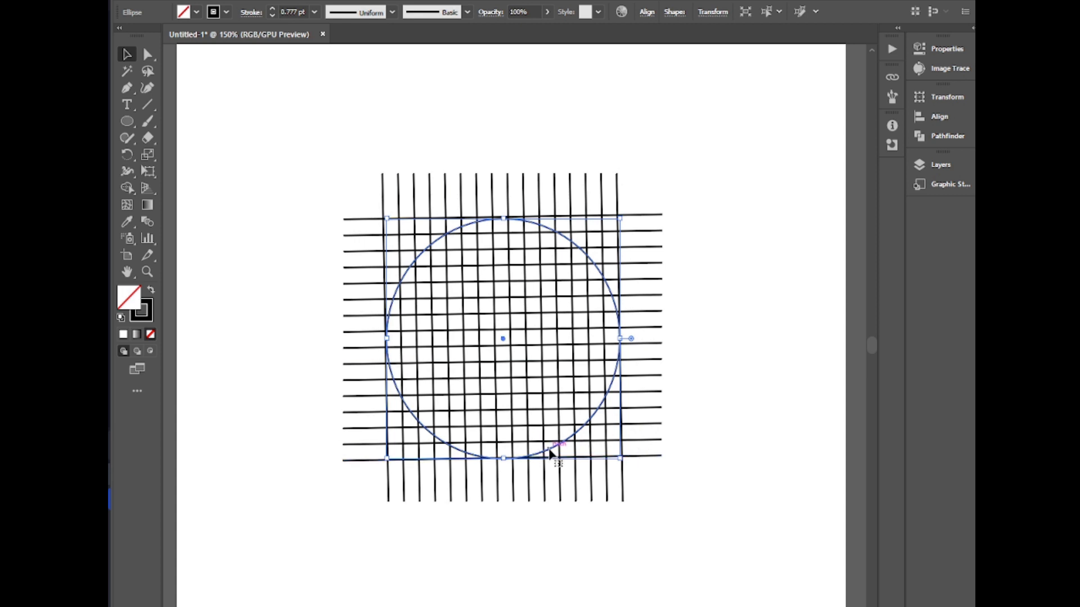
Create a smaller concentric copy of the circle, inset by about one grid cell to form a ring
left_click_drag(551, 453, 555, 429)
left_click_drag(321, 168, 652, 531)
left_click(741, 512)
left_click(558, 427)
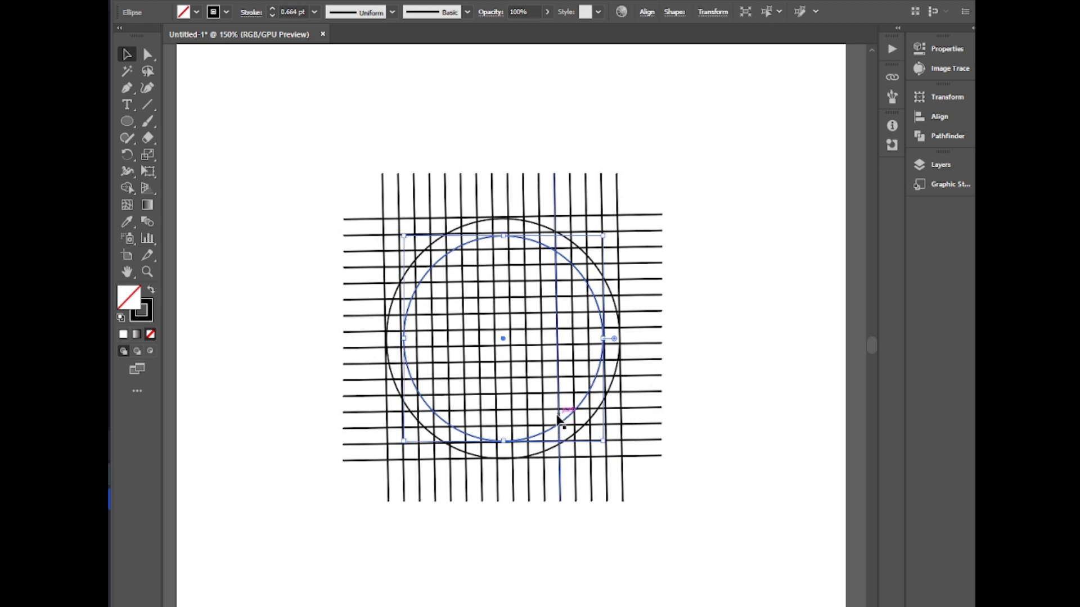
left_click_drag(404, 235, 401, 232)
left_click_drag(662, 453, 664, 455)
left_click(592, 390)
left_click_drag(603, 442, 604, 442)
left_click(634, 489)
Select the grid and both circles, and merge the cells forming an S along the circle's left side with the Shape Builder tool
left_click_drag(347, 124, 640, 469)
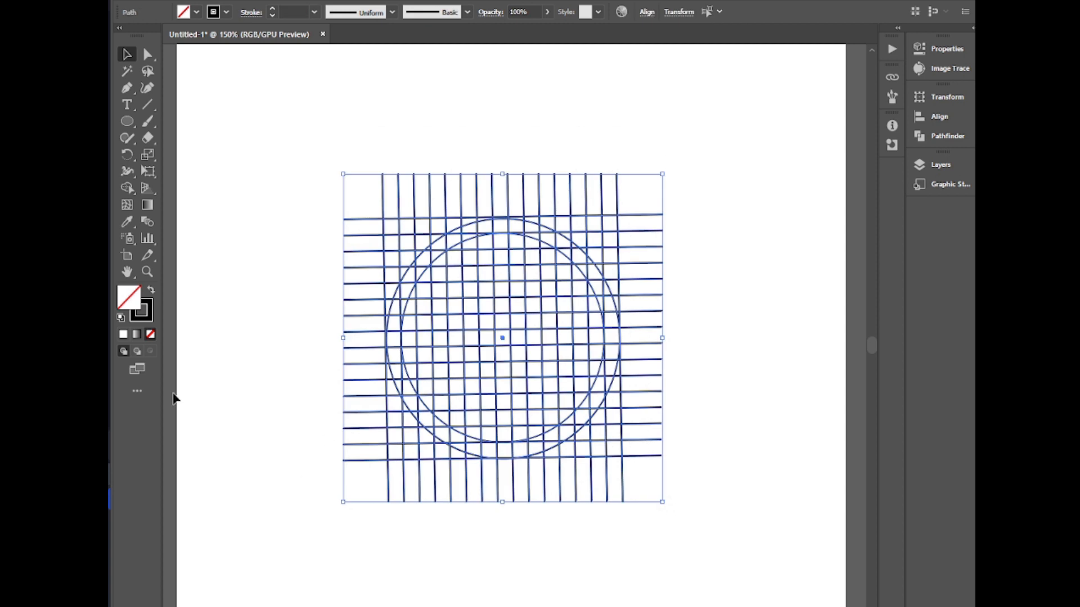
left_click(127, 193)
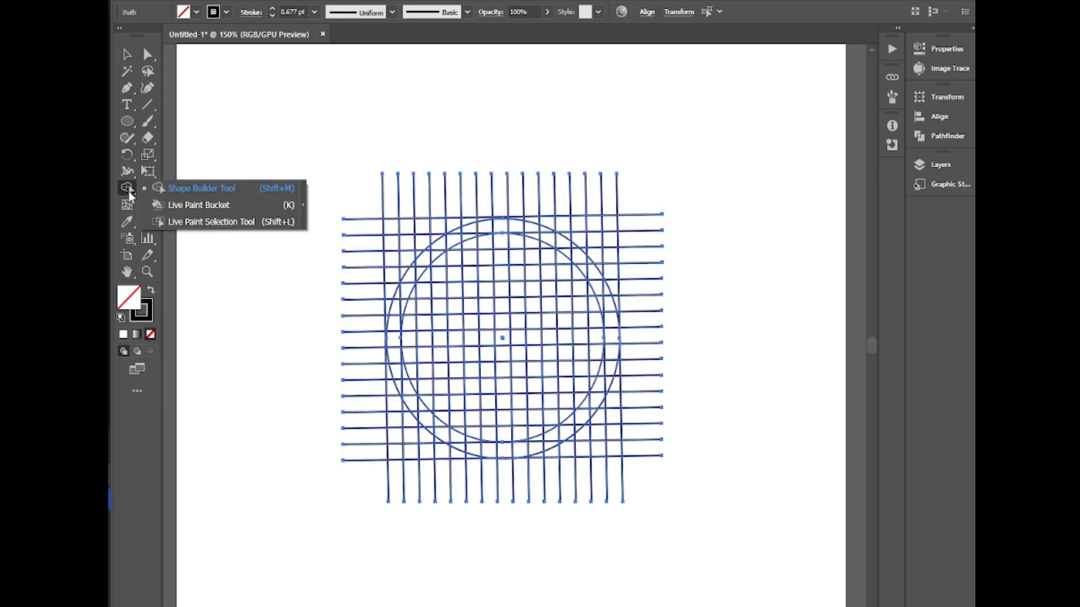
left_click(253, 281)
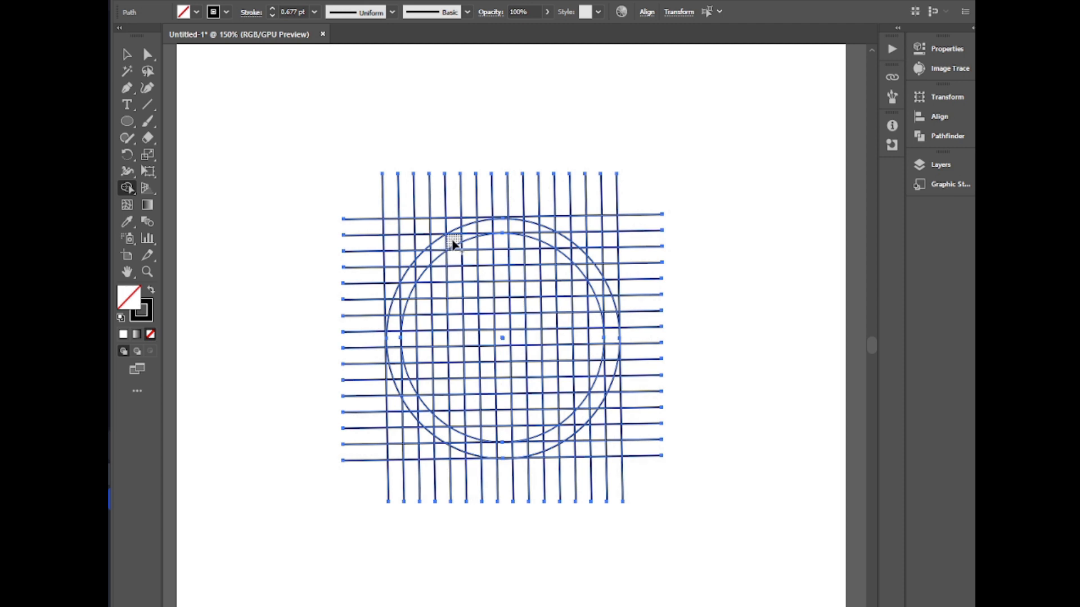
mouse_move(395, 341)
left_mouse_down()
mouse_move(408, 336)
mouse_move(396, 311)
mouse_move(417, 271)
mouse_move(439, 287)
mouse_move(444, 406)
mouse_move(431, 431)
mouse_move(418, 417)
left_mouse_up()
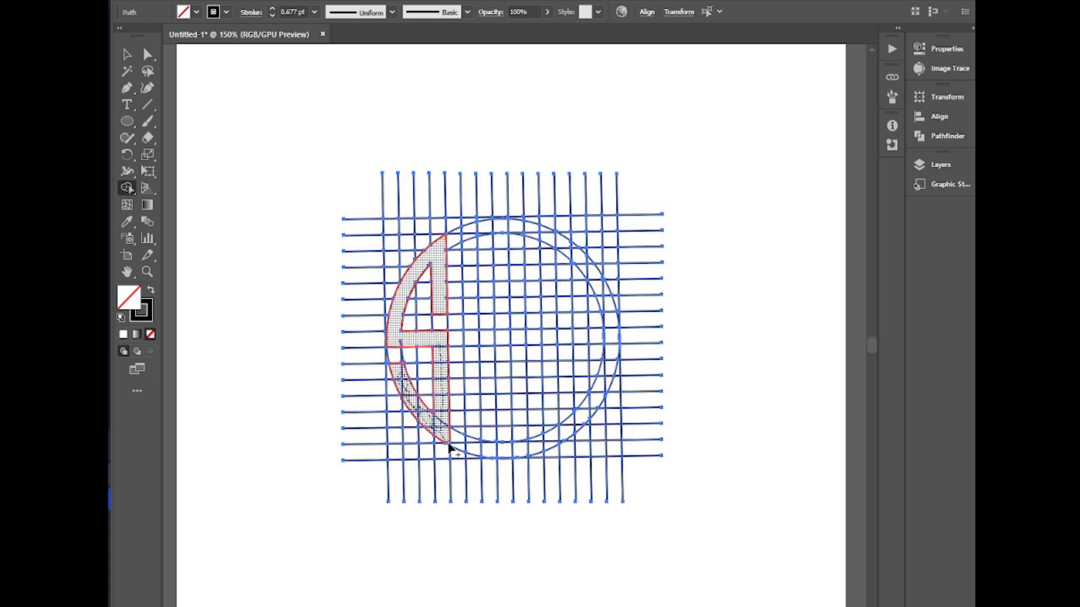
left_click_drag(440, 432, 437, 430)
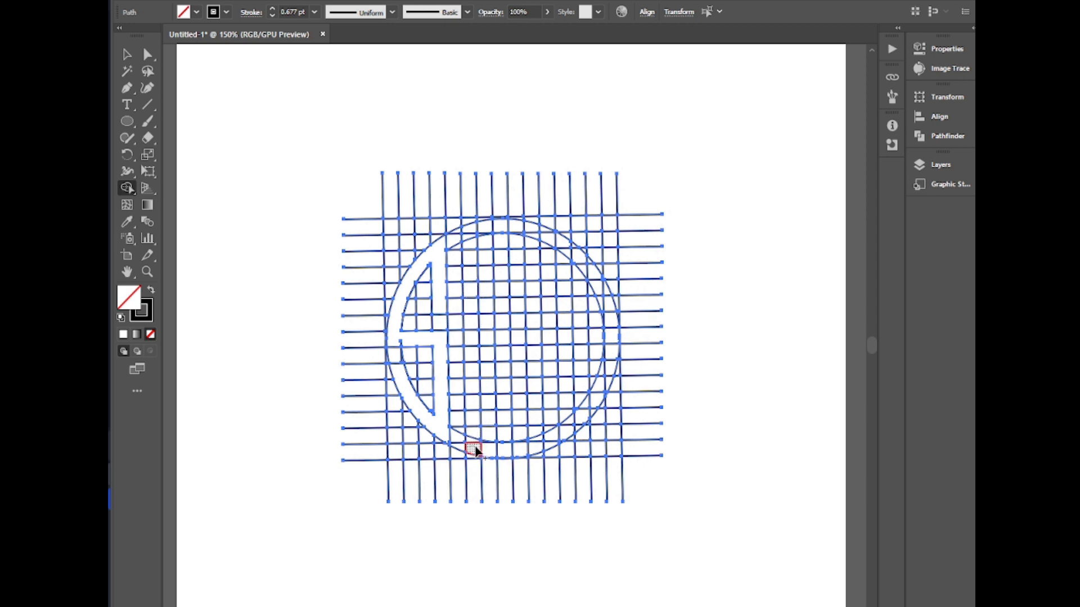
Merge the central cells into a three-legged M and the cells along the circle's right side into a second S
mouse_move(473, 436)
left_mouse_down()
mouse_move(470, 236)
mouse_move(488, 224)
mouse_move(477, 236)
mouse_move(498, 225)
mouse_move(500, 442)
left_mouse_up()
left_click_drag(521, 237, 540, 453)
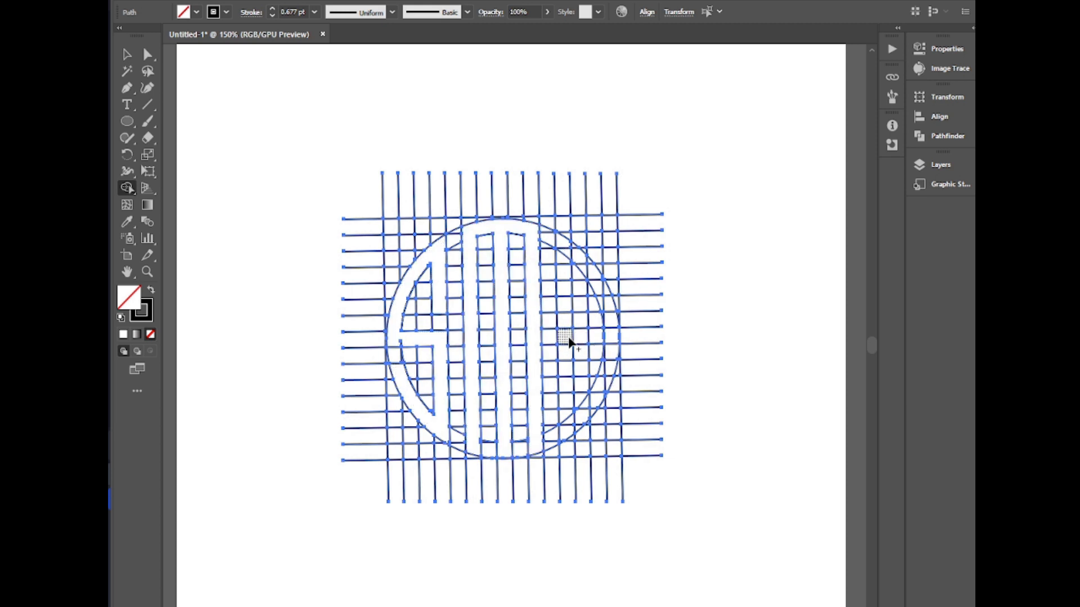
mouse_move(568, 339)
left_mouse_down()
mouse_move(606, 336)
mouse_move(571, 338)
mouse_move(596, 335)
mouse_move(566, 328)
mouse_move(562, 248)
left_mouse_up()
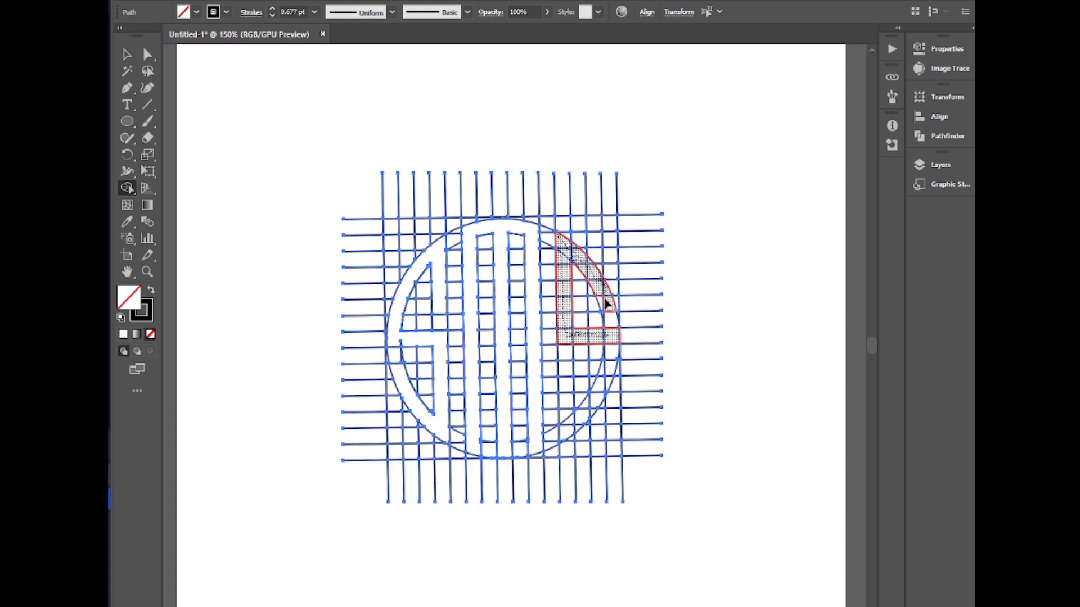
mouse_move(606, 302)
left_mouse_down()
mouse_move(610, 369)
mouse_move(586, 415)
mouse_move(605, 391)
mouse_move(563, 443)
left_mouse_up()
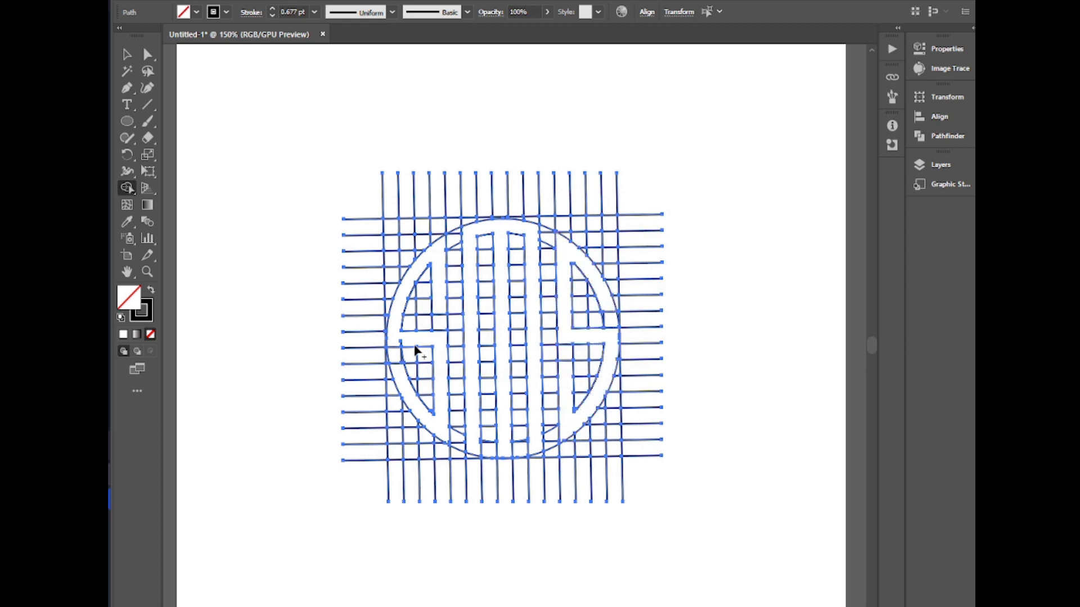
Delete the grid lines outside the circle and the leftover pieces at the upper ends of the gaps beside the M
key("v")
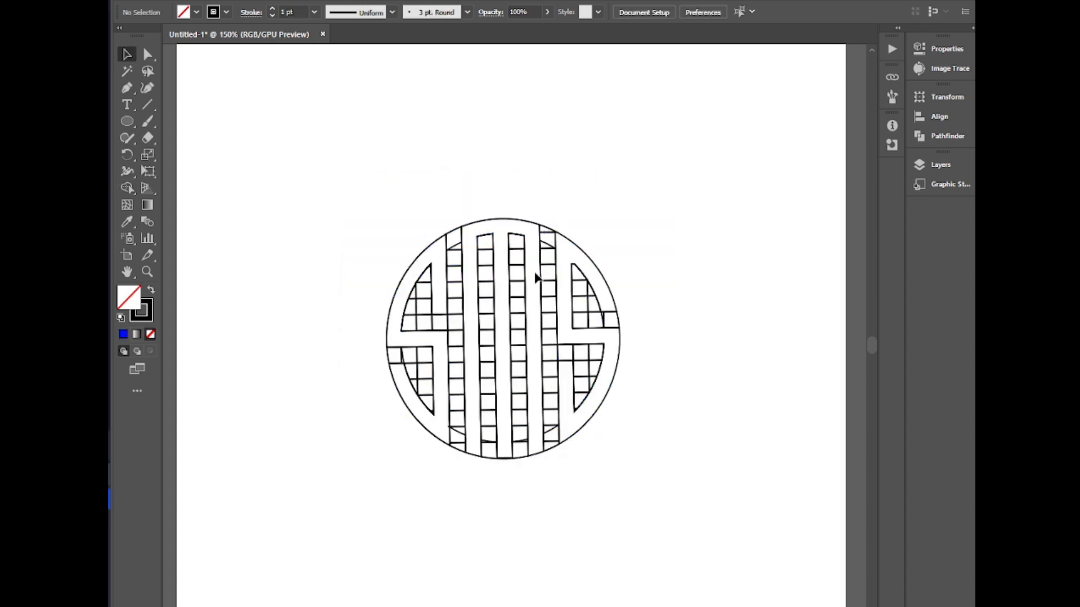
left_click(455, 245)
key("Delete")
left_click(453, 237)
key("Delete")
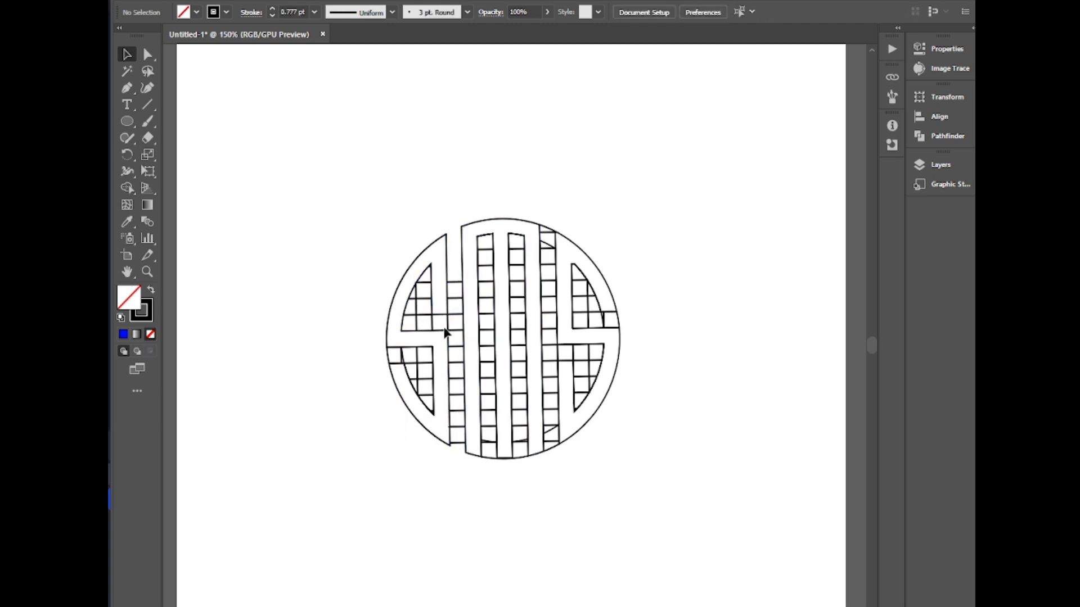
left_click(549, 245)
key("Delete")
left_click(549, 235)
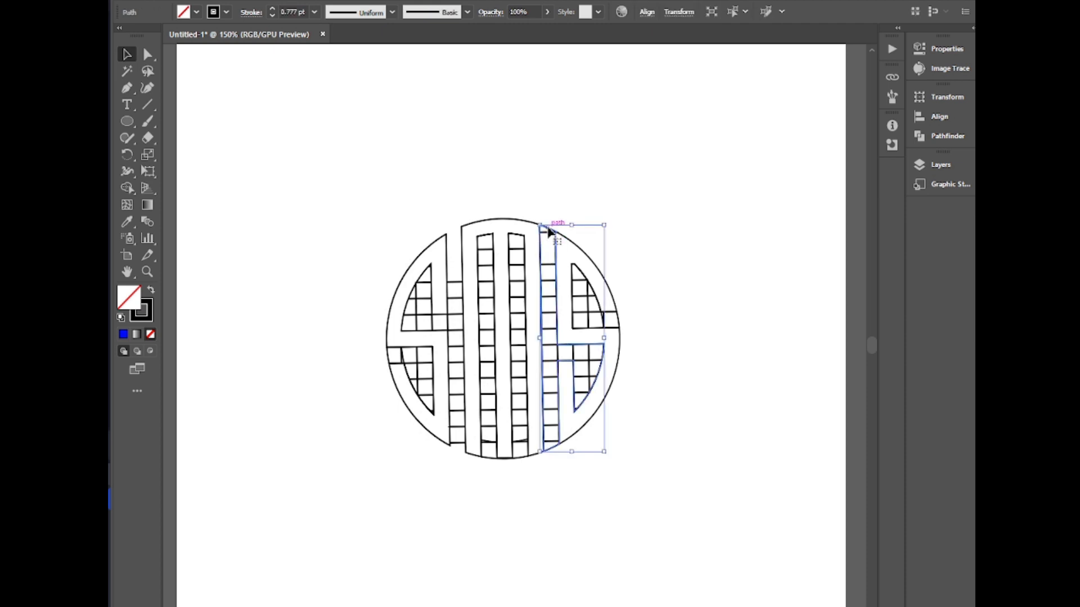
key("Delete")
Delete the leftover grid lines inside the right S and in the gap between it and the M
left_click(582, 293)
key("Delete")
left_click(607, 325)
key("Delete")
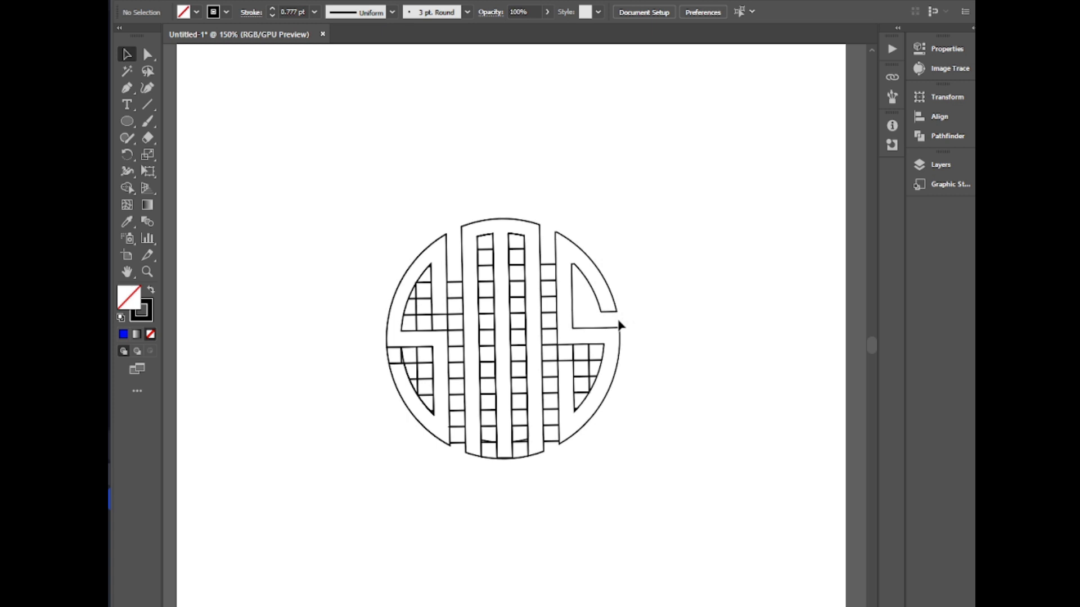
left_click(581, 372)
key("Delete")
left_click(552, 430)
key("Delete")
left_click(552, 352)
key("Delete")
left_click(546, 283)
key("Delete")
Delete the leftover short lines in the slot between the M's middle and right legs
left_click(521, 247)
key("Delete")
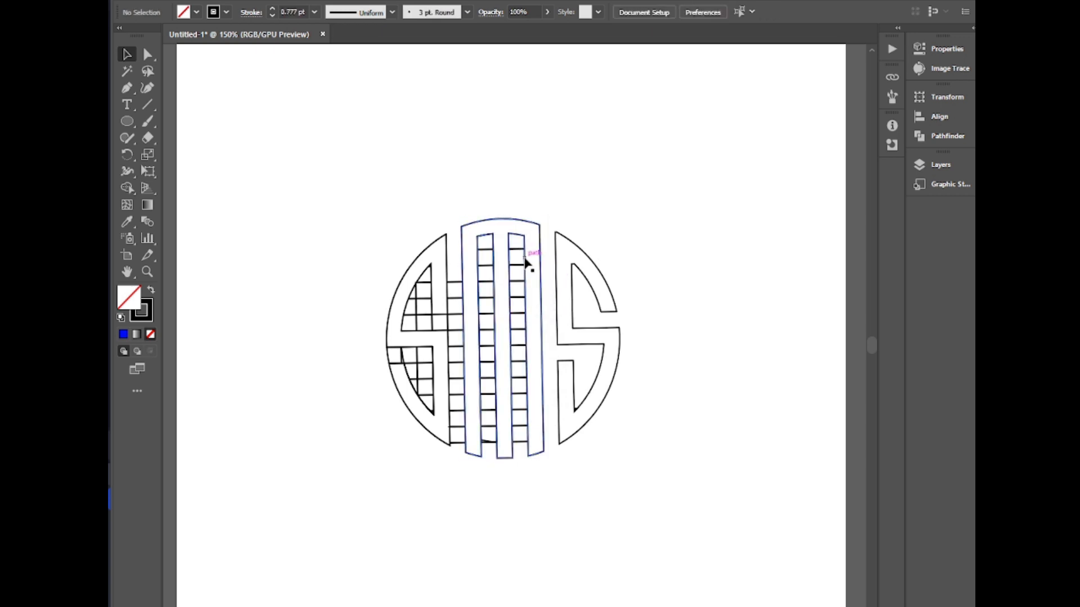
right_click(525, 259)
left_click(533, 249)
left_click(519, 249)
key("Delete")
left_click(519, 264)
key("Delete")
left_click(517, 281)
key("Delete")
left_click(518, 297)
left_click(521, 329)
key("Delete")
left_click(520, 346)
key("Delete")
left_click(522, 361)
key("Delete")
left_click(523, 378)
key("Delete")
left_click(521, 426)
key("Delete")
left_click(518, 442)
key("Delete")
Delete the leftover short lines in the slot between the M's left and middle legs
left_click(490, 442)
key("Delete")
left_click(489, 427)
key("Delete")
left_click(488, 410)
key("Delete")
left_click(488, 394)
key("Delete")
left_click(489, 379)
key("Delete")
key("Delete")
left_click(487, 330)
key("Delete")
left_click(488, 314)
key("Delete")
left_click(486, 297)
key("Delete")
left_click(487, 281)
left_click(486, 250)
key("Delete")
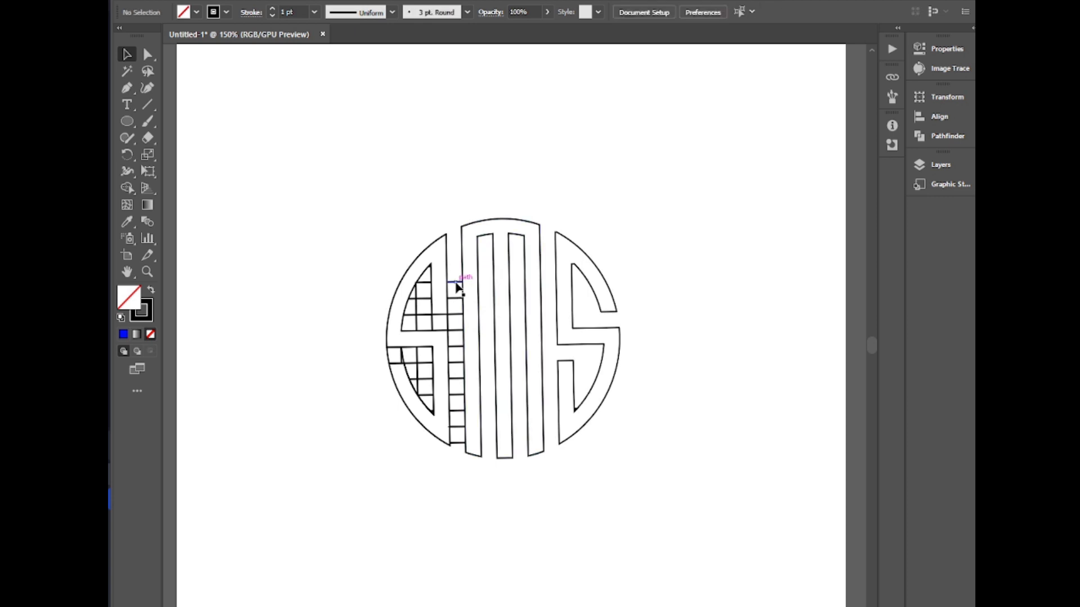
Delete the leftover grid lines in the gap between the left S and the M
left_click(456, 314)
key("Delete")
left_click(454, 330)
key("Delete")
left_click(456, 346)
key("Delete")
left_click(458, 363)
key("Delete")
left_click(458, 395)
key("Delete")
left_click(459, 411)
key("Delete")
left_click(456, 427)
key("Delete")
left_click(456, 443)
key("Delete")
Delete the leftover grid lines inside the upper and lower openings of the left S
left_click(433, 382)
key("Delete")
left_click(430, 380)
key("Delete")
left_click(428, 363)
key("Delete")
left_click(417, 366)
key("Delete")
left_click(402, 356)
key("Delete")
left_click(424, 395)
key("Delete")
left_click(428, 315)
key("Delete")
left_click(417, 311)
key("Delete")
left_click(424, 283)
key("Delete")
left_click(433, 325)
key("Delete")
left_click(447, 324)
key("Delete")
Select all three letters, fill them with blue and set their stroke to 1 pt
left_click_drag(333, 174, 687, 501)
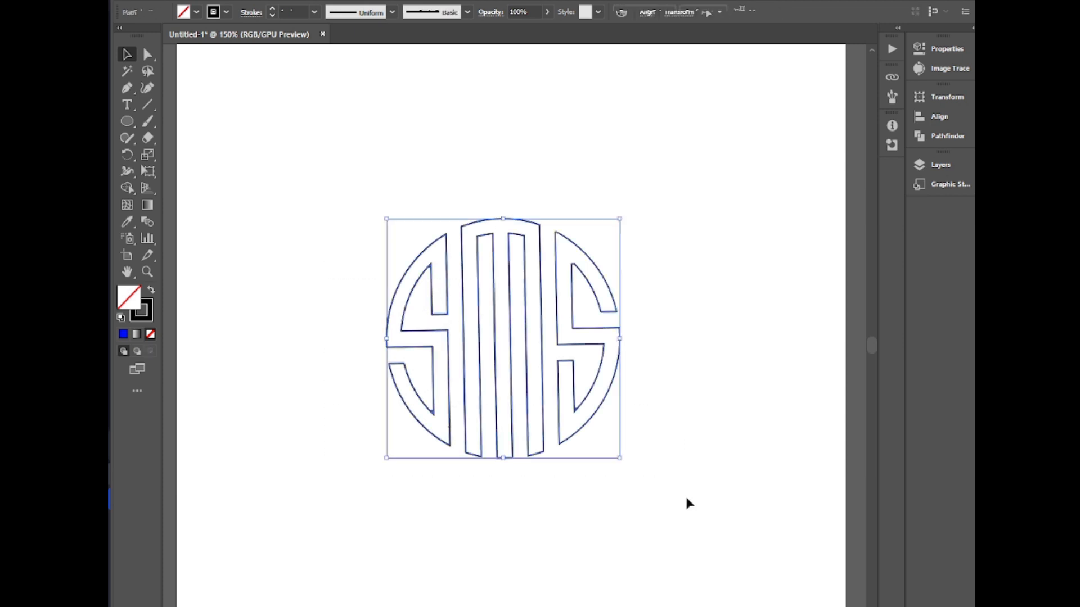
left_click(184, 11)
left_click(193, 35)
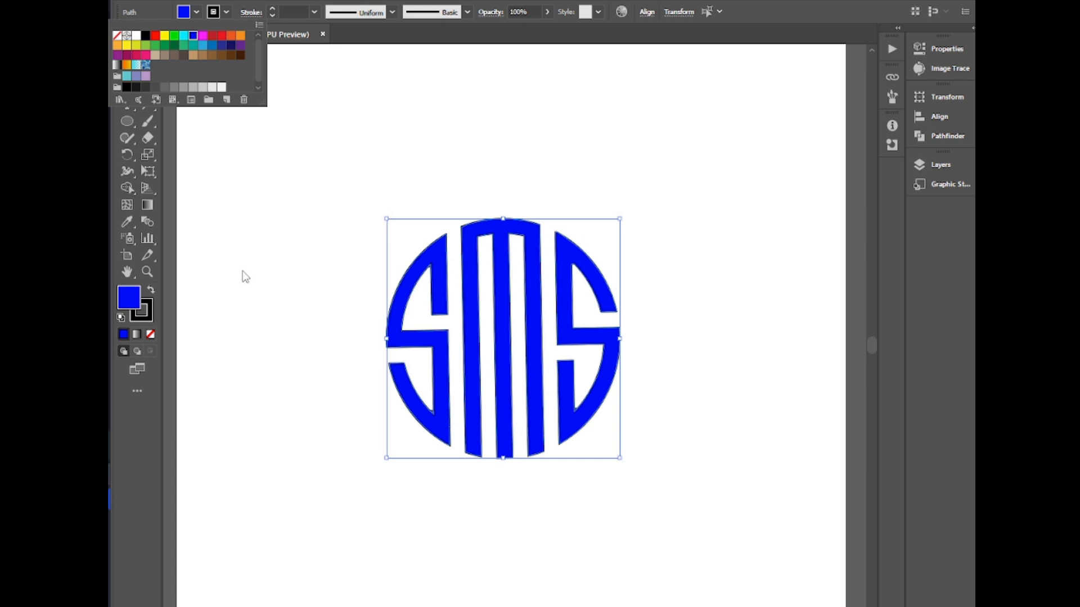
left_click(273, 9)
left_click(272, 9)
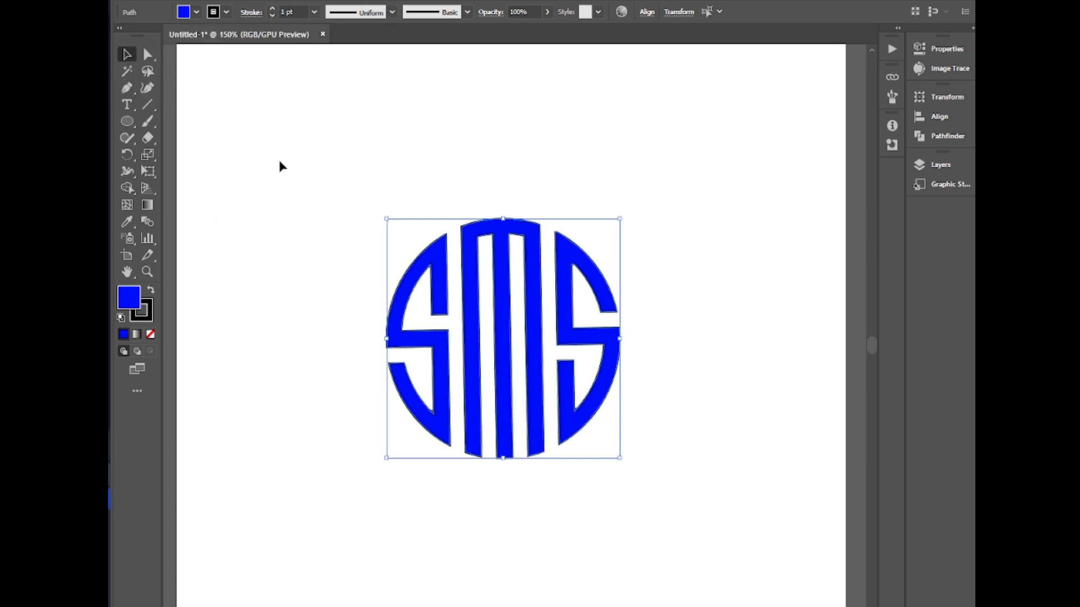
Delete the stray segment across the lower inner corner of the left S
left_click(147, 272)
left_click(430, 317)
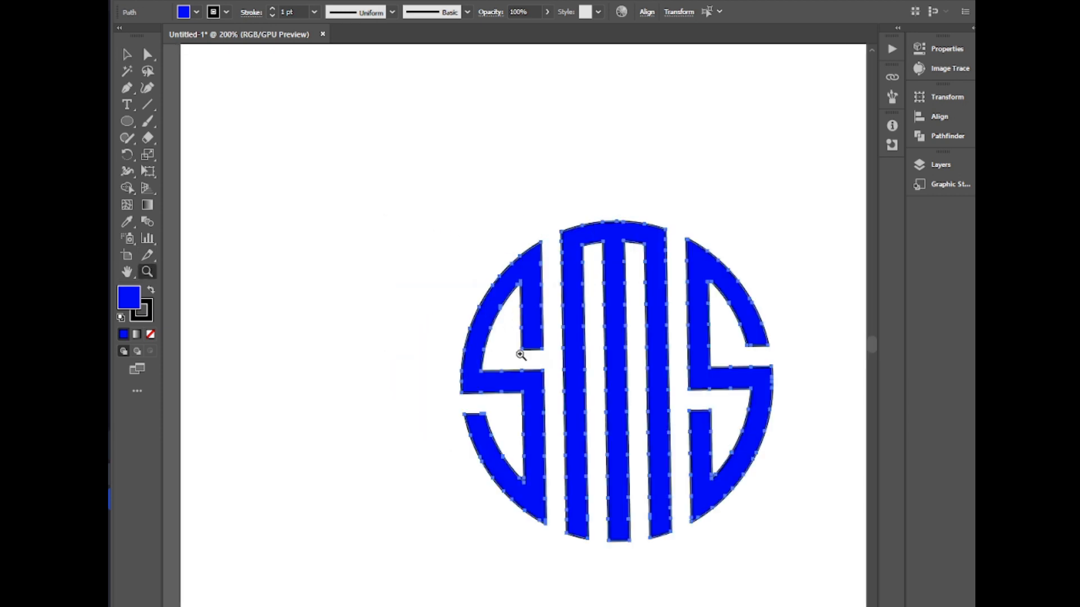
left_click(521, 360)
left_click(523, 363)
left_click(153, 90)
left_click(378, 376)
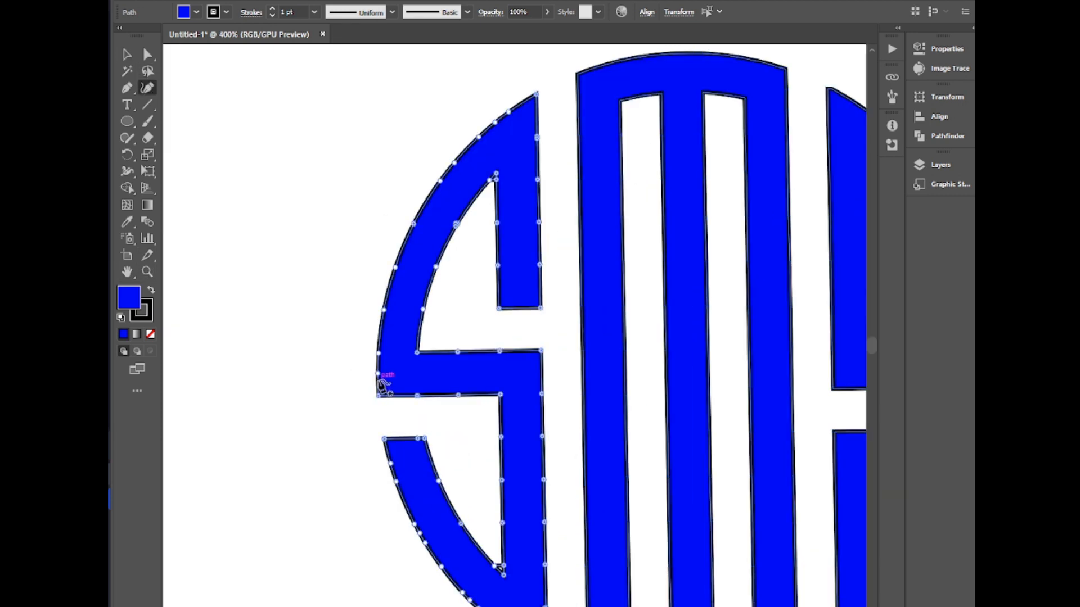
left_click(127, 56)
left_click(148, 273)
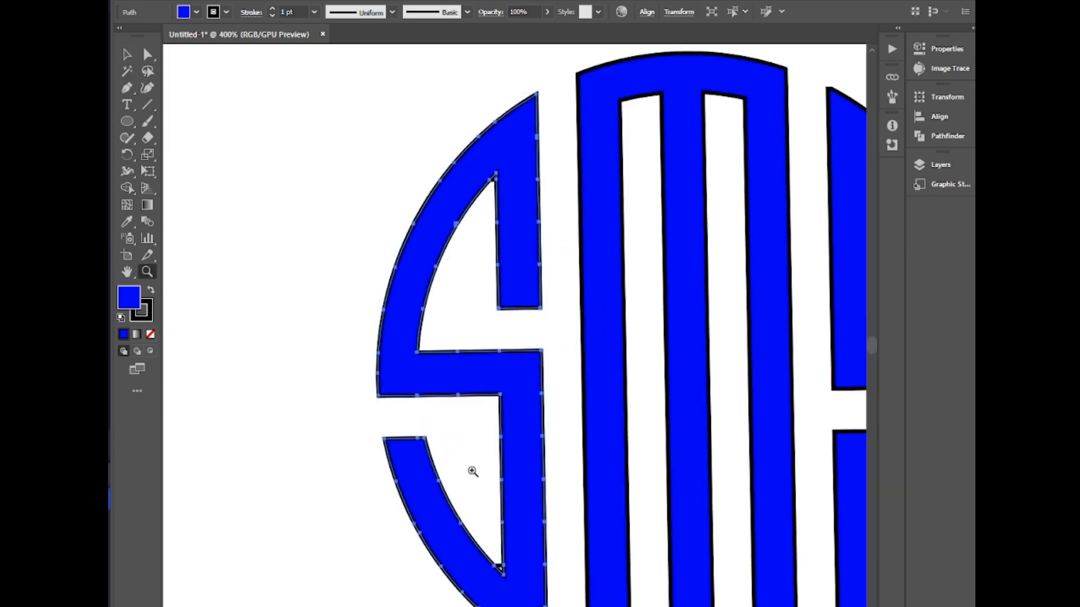
left_click(478, 468)
left_click(147, 89)
left_click(147, 55)
left_click(546, 500)
left_click(547, 496)
key("Delete")
Smooth the small notch on the lower right edge of the left S with the Curvature tool
left_click(620, 568)
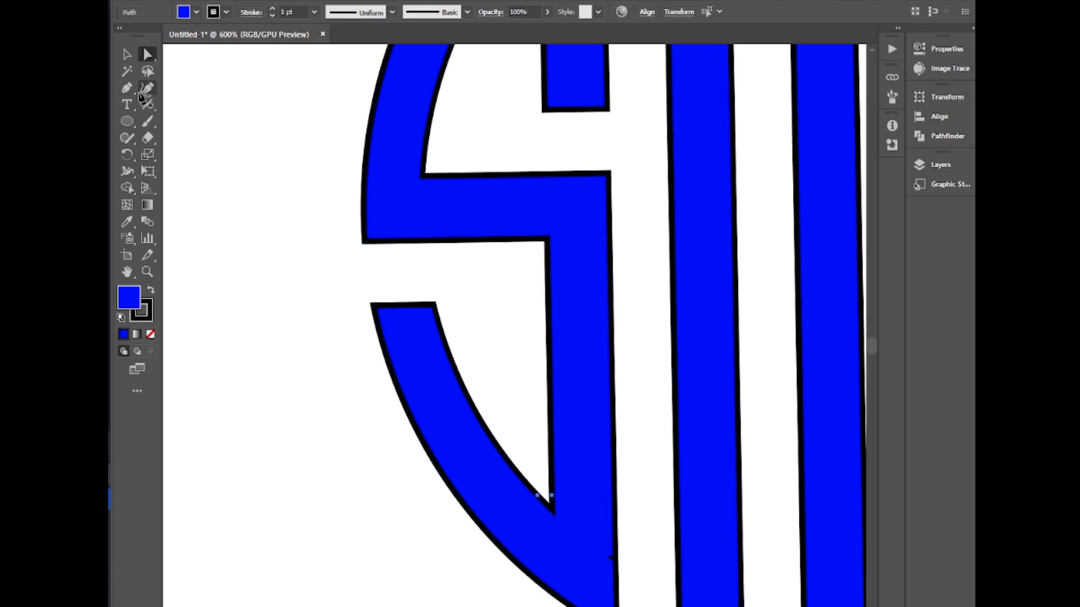
left_click(147, 89)
left_click(616, 561)
left_click(615, 573)
left_click(614, 559)
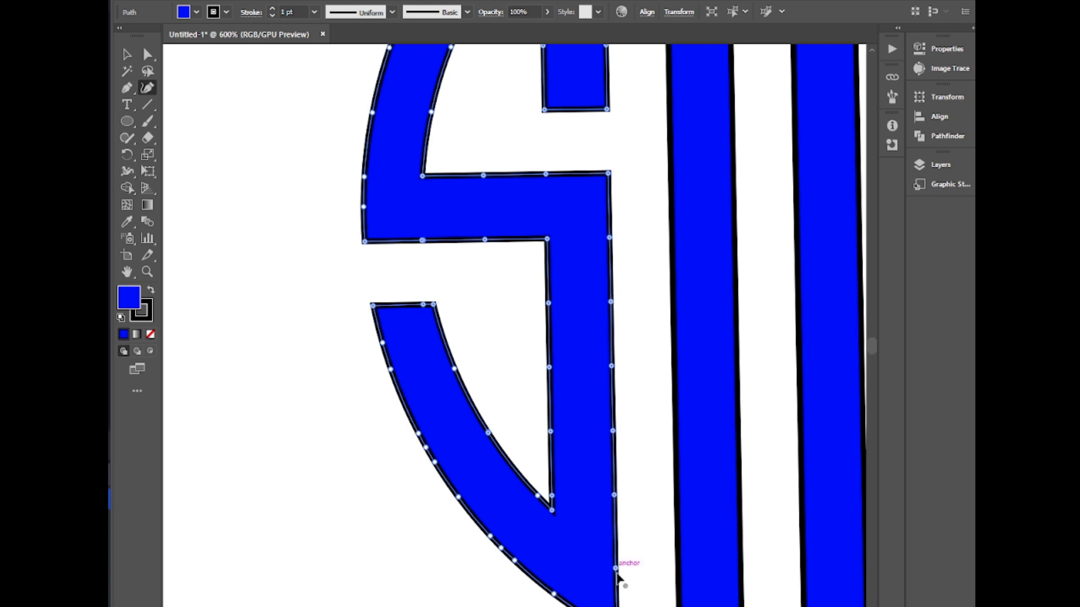
Delete the stray segment across the upper inner corner of the left S
scroll(520, 239, "up", 3)
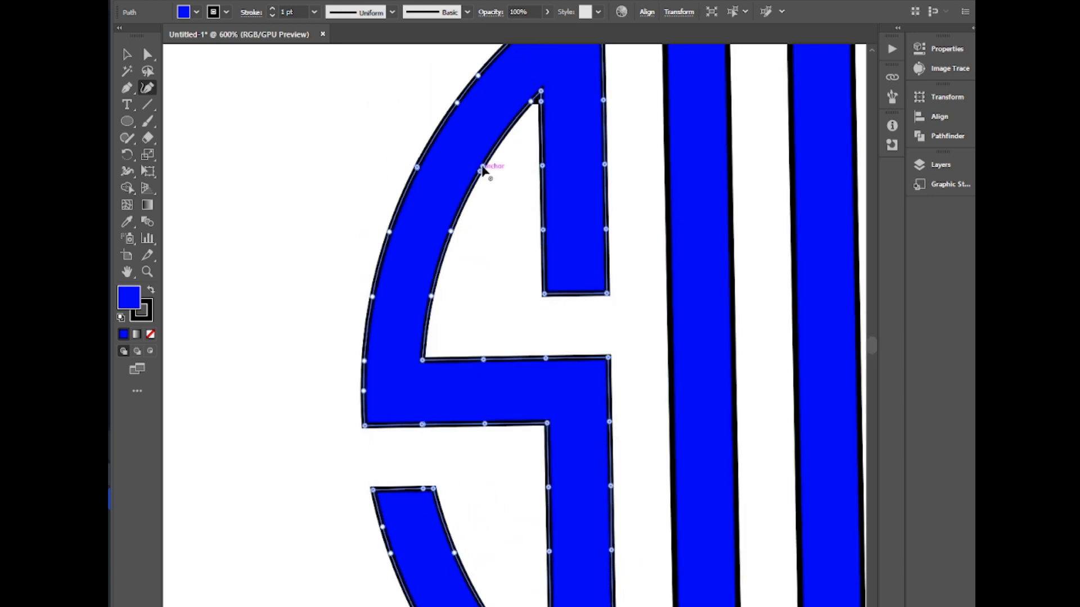
scroll(543, 258, "up", 1)
scroll(543, 258, "up", 1)
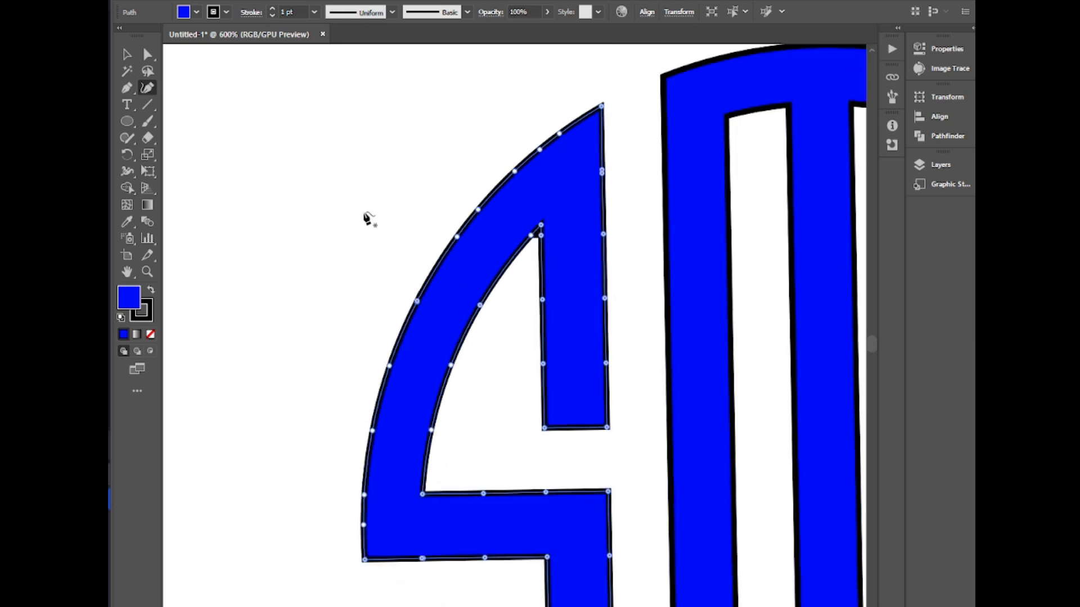
left_click(147, 54)
left_click(539, 234)
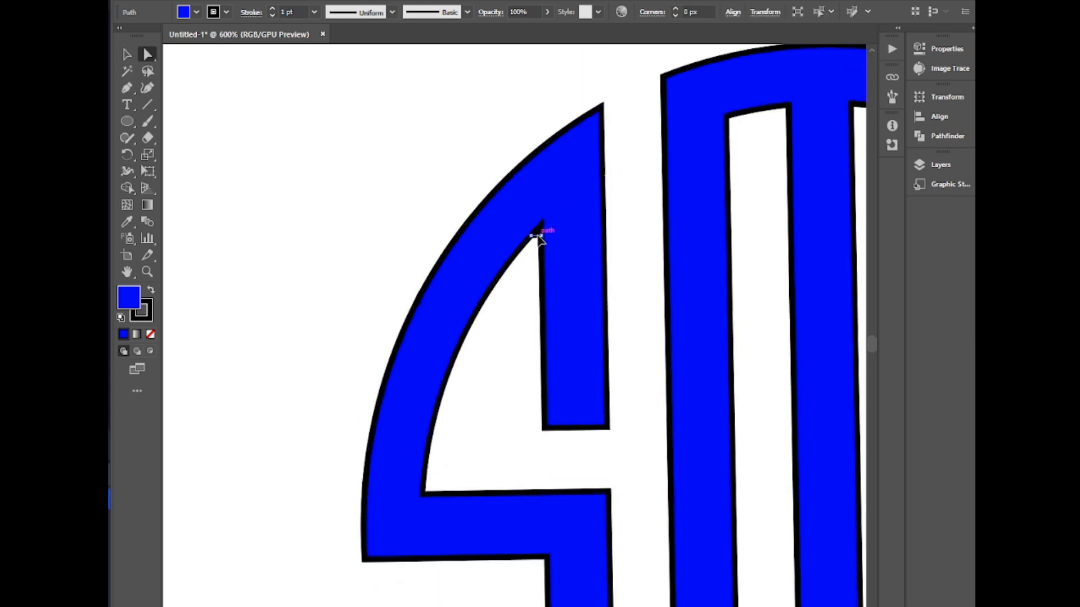
key("Delete")
Delete the stray segment at the lower inner corner of the right S and smooth the notch on its inner curve
left_click(127, 271)
left_click_drag(666, 311, 373, 175)
left_click_drag(552, 479, 354, 390)
key("a")
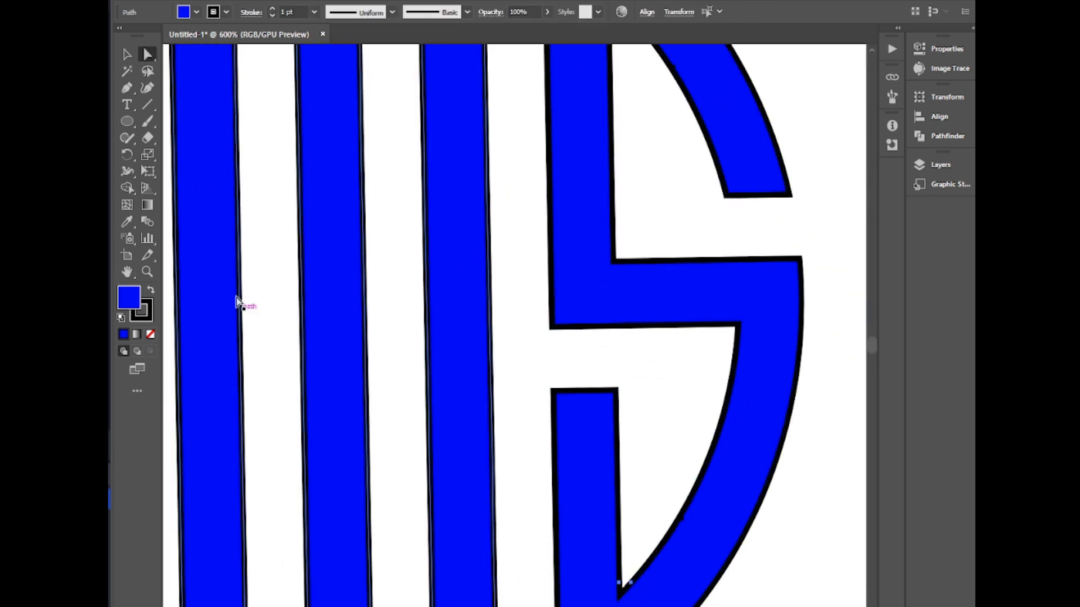
left_click(630, 582)
left_click_drag(680, 516, 676, 523)
left_click(684, 509)
key("Delete")
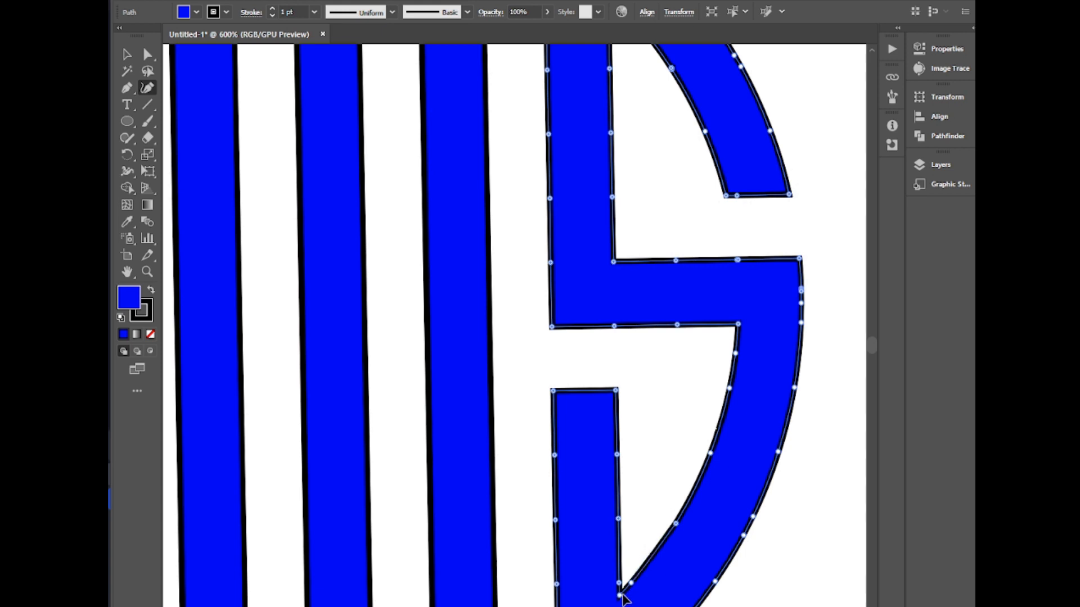
Pull the flat upper inner corner of the right S into a sharp point with the Curvature tool
scroll(717, 416, "up", 1)
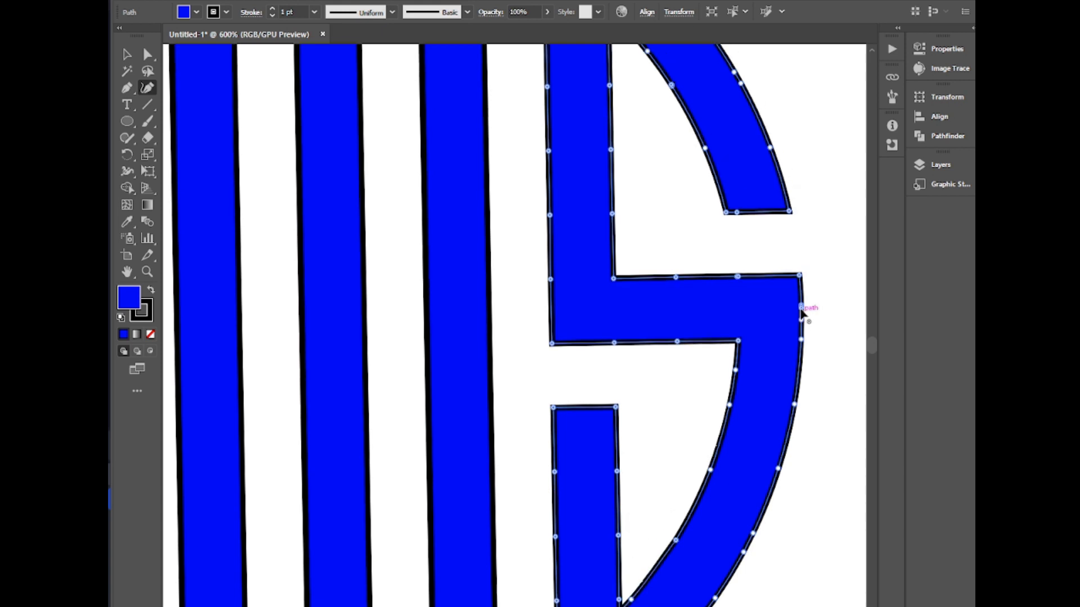
scroll(803, 317, "up", 5)
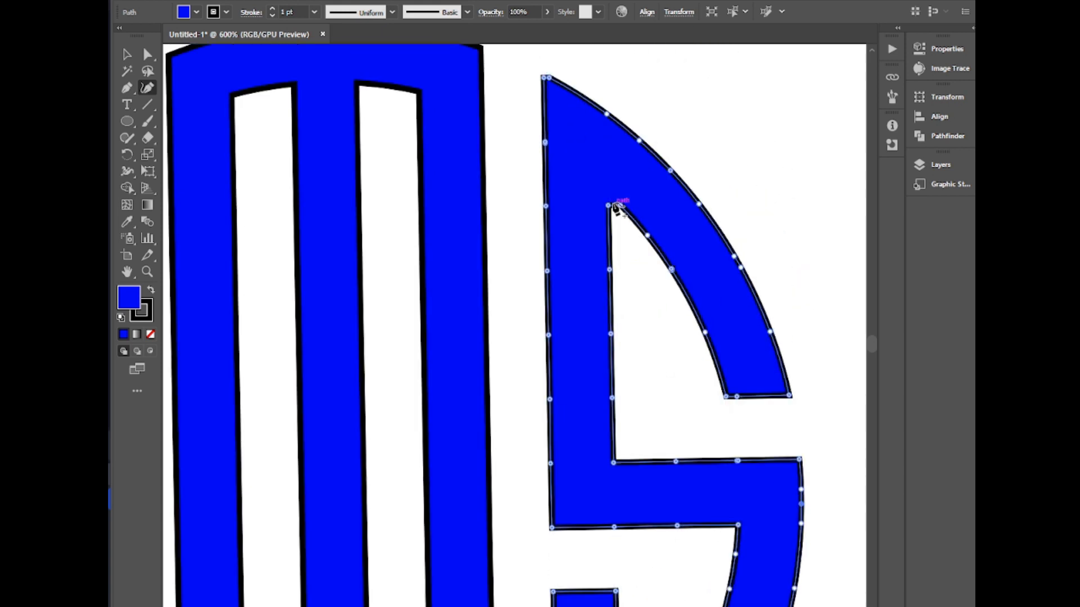
key("a")
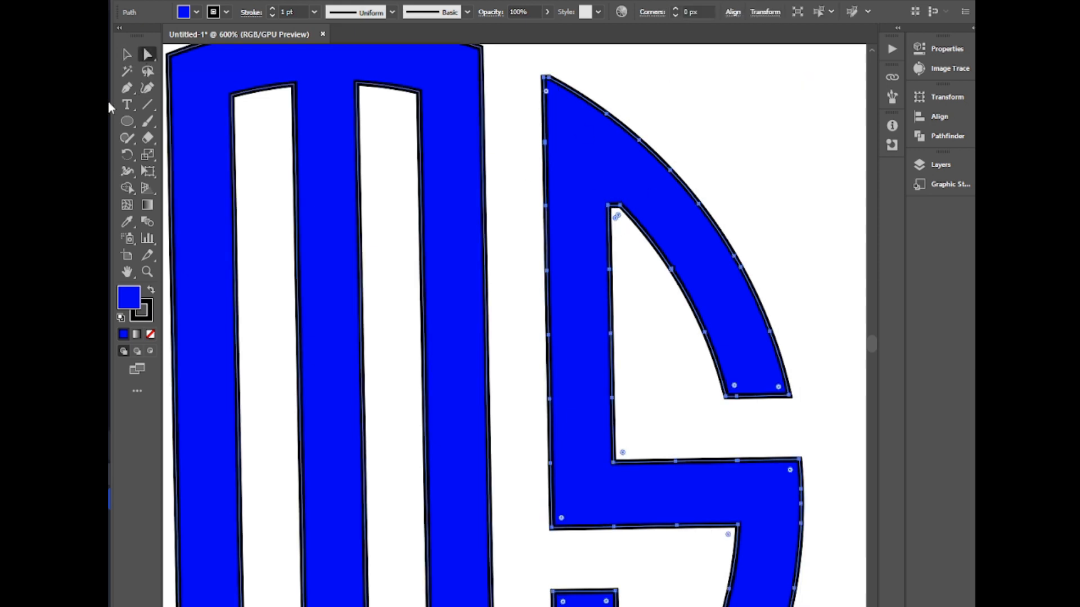
key("shift+grave")
scroll(617, 248, "down", 2)
scroll(616, 250, "up", 3)
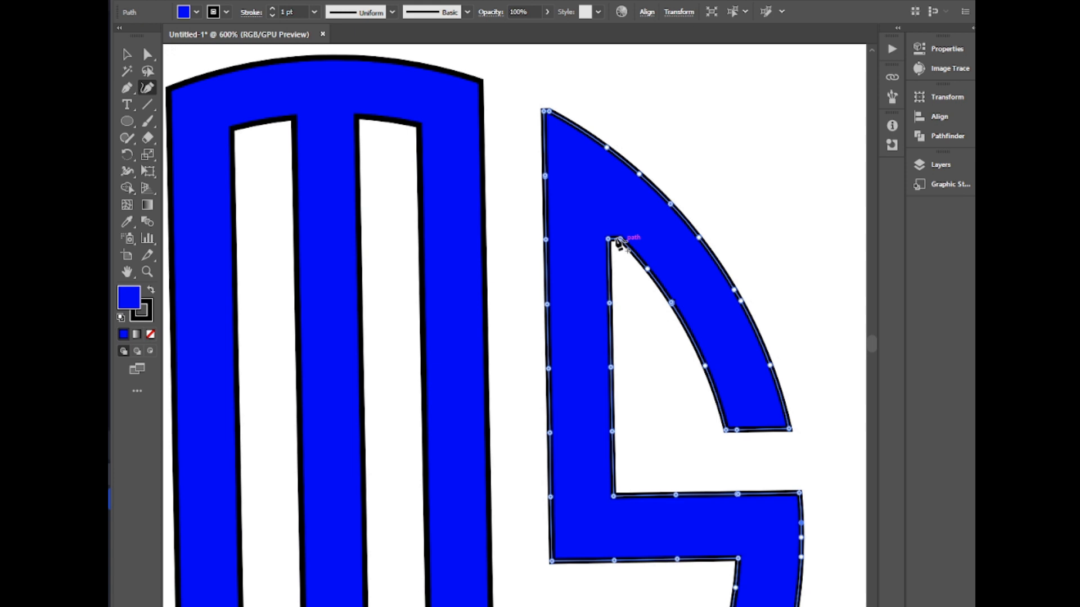
left_click(619, 239)
left_click_drag(622, 242, 625, 246)
left_click(626, 246)
left_click_drag(611, 238, 608, 231)
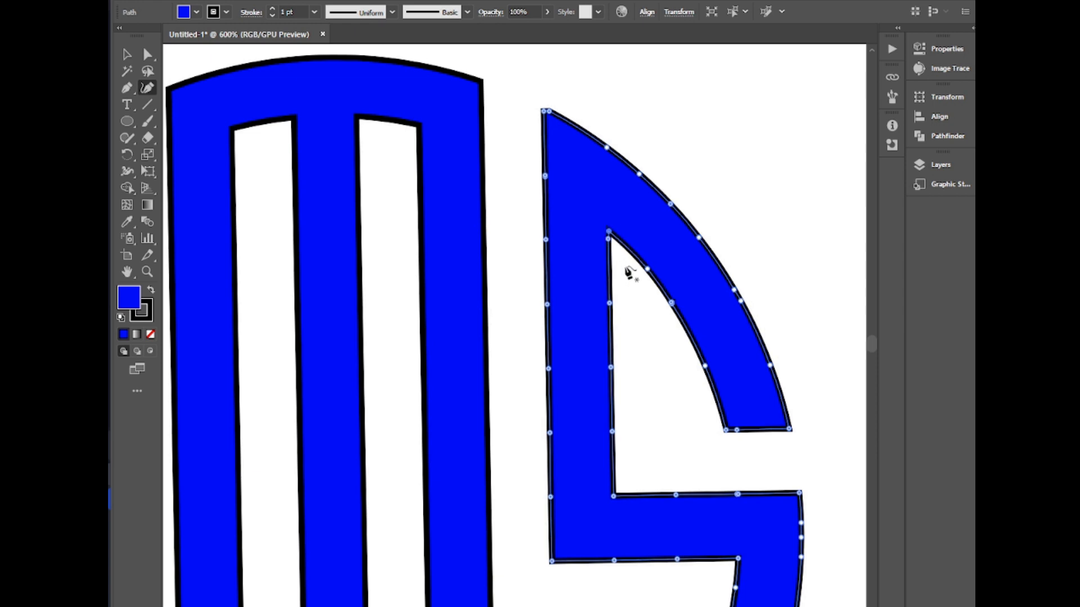
Smooth the upper inner curve of the right S by cleaning up the anchor points near its corner
left_click(127, 55)
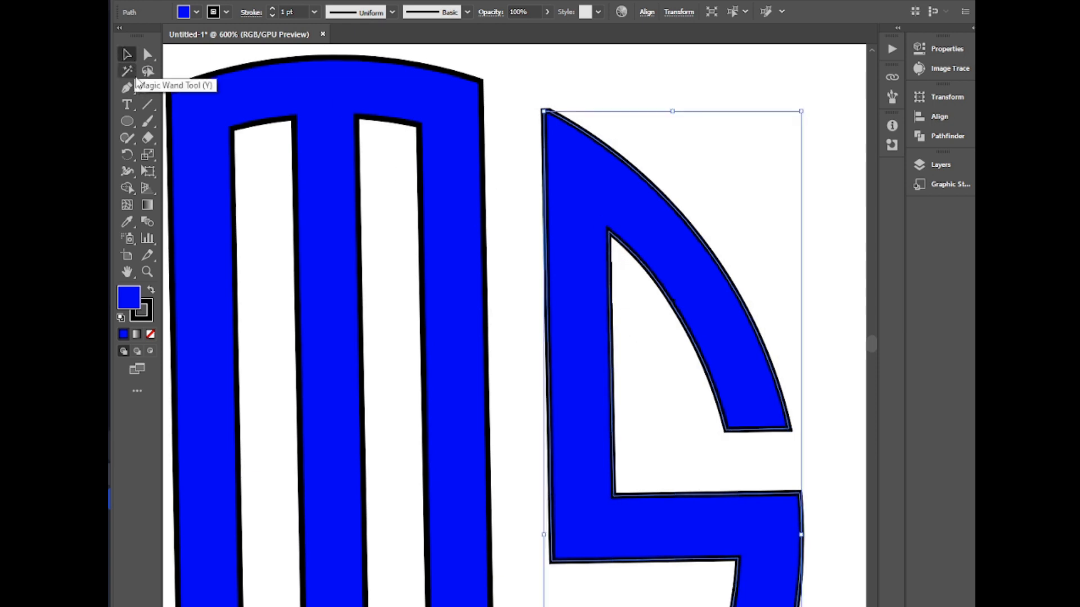
left_click(147, 87)
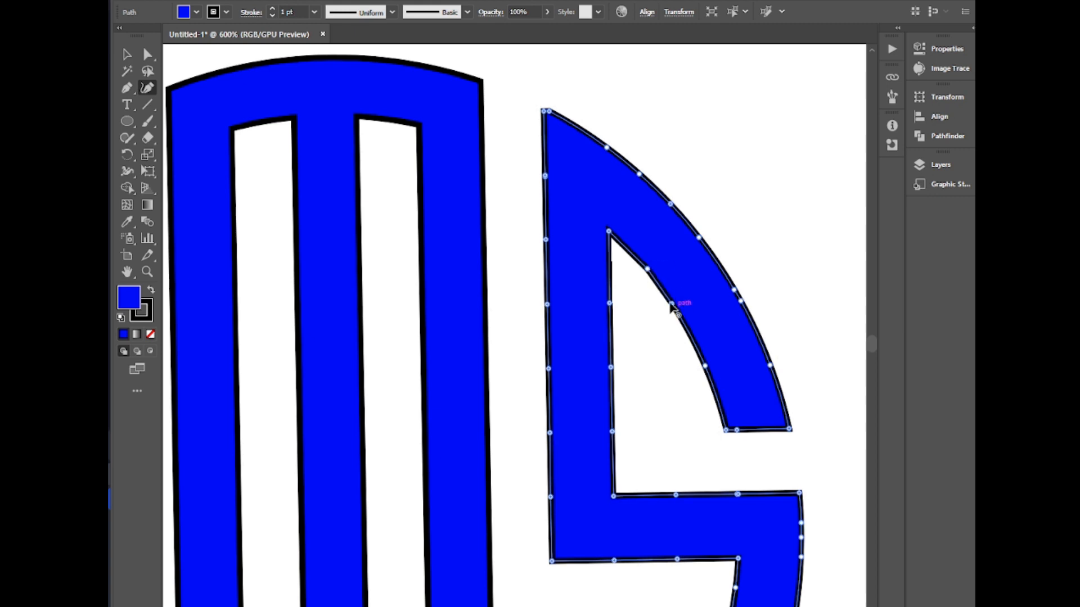
left_click(675, 309)
left_click(647, 267)
Select all three letters and apply a linear white-to-grey gradient to their strokes
left_click(126, 54)
scroll(458, 298, "down", 8)
left_click(146, 272)
left_click(514, 381, "alt")
left_click(514, 382, "alt")
key("v")
left_click_drag(275, 290, 493, 428)
left_click_drag(405, 459, 500, 437)
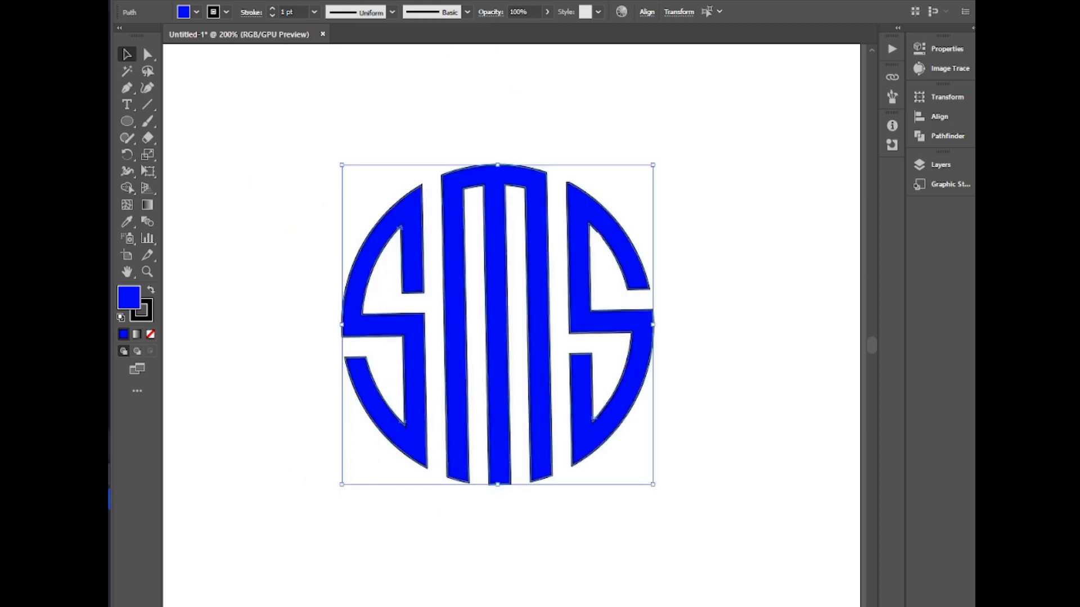
left_click(143, 320)
left_click(623, 33)
double_click(146, 205)
left_click(664, 141)
Set the grey gradient stop to 50% opacity, place it mid-gradient, and add a white stop with 100% opacity at the end
left_click(713, 148)
left_click(685, 174)
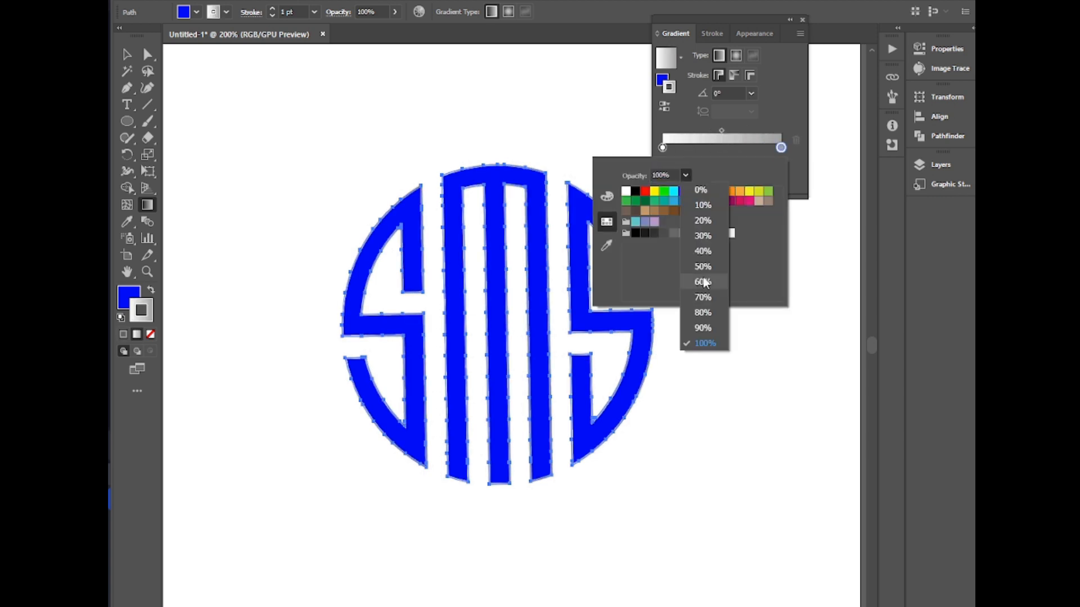
left_click(705, 266)
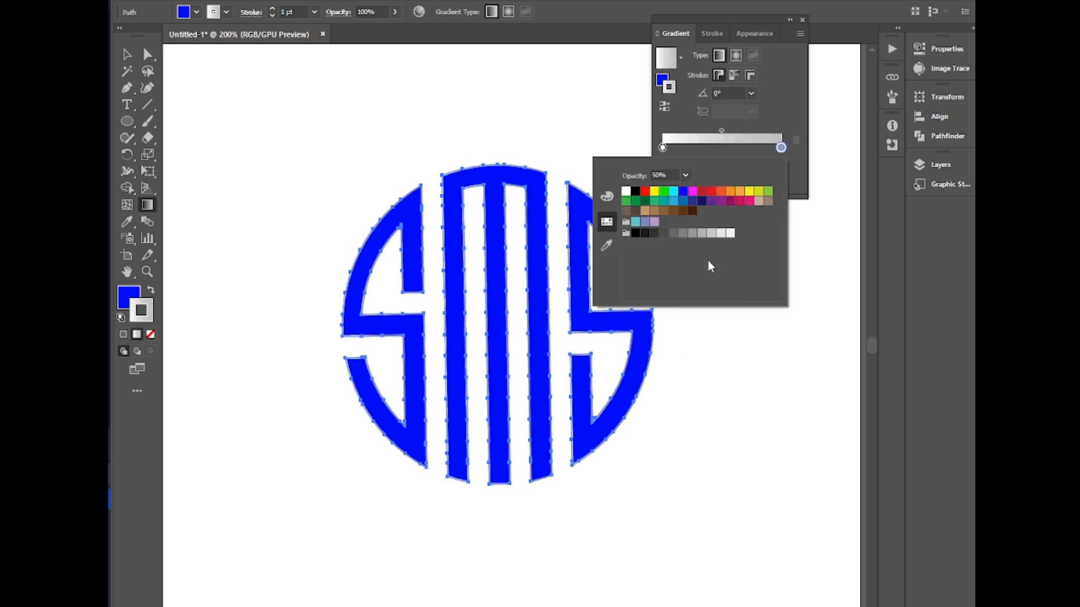
left_click(780, 149)
mouse_move(780, 148)
left_mouse_down()
mouse_move(704, 148)
mouse_move(780, 148)
left_mouse_up()
left_click(777, 147)
double_click(779, 148)
type("100")
key("Return")
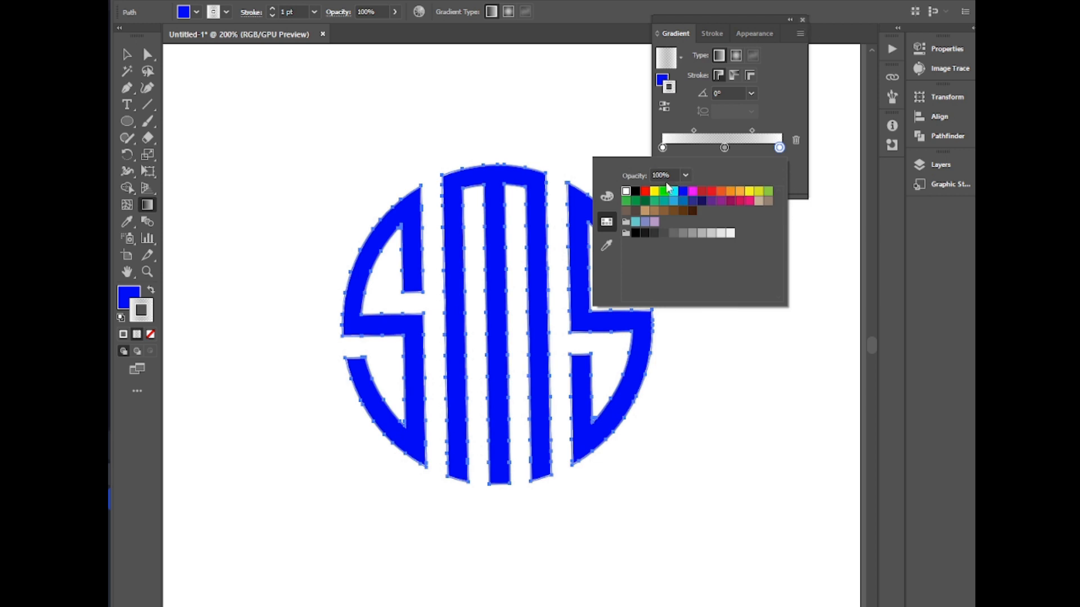
Add more stops near both ends of the stroke gradient and colour the end stop grey
left_click(663, 148)
left_click_drag(673, 149, 678, 149)
left_click(663, 147)
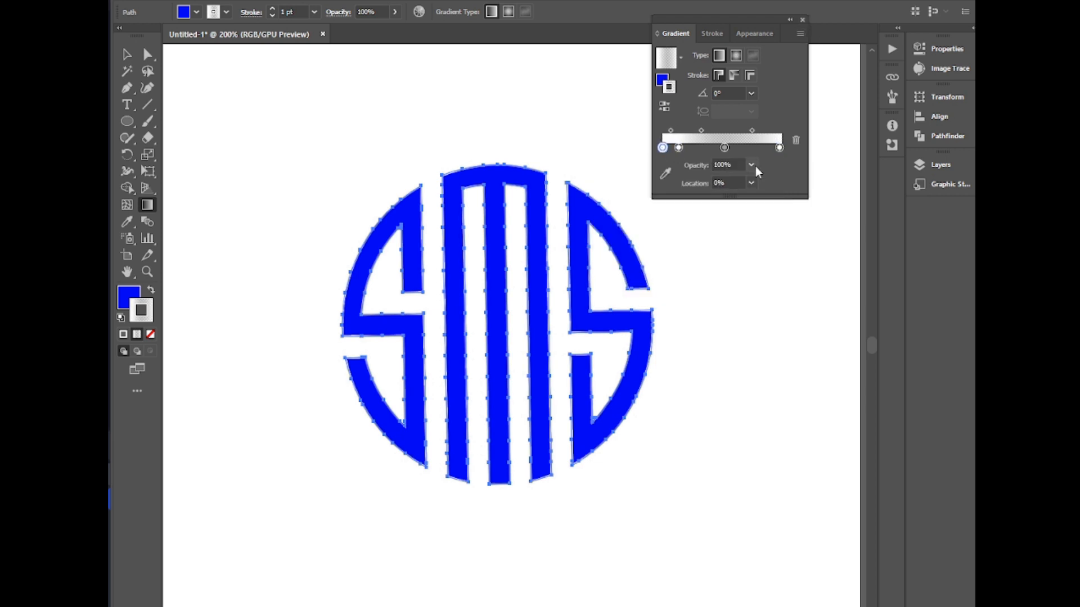
left_click(766, 148)
double_click(766, 148)
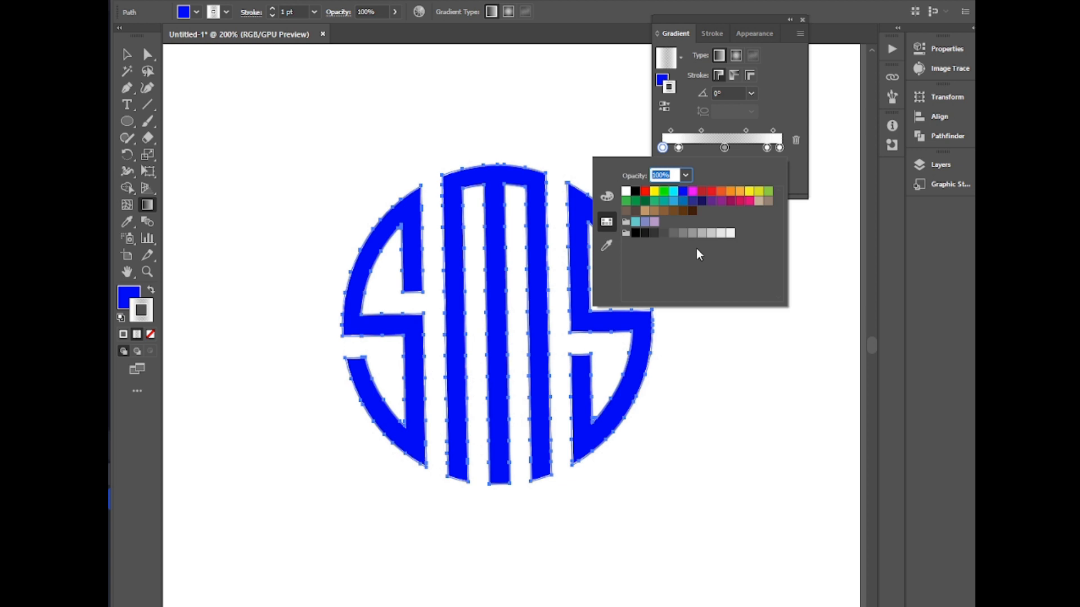
left_click(779, 148)
double_click(780, 148)
left_click(692, 232)
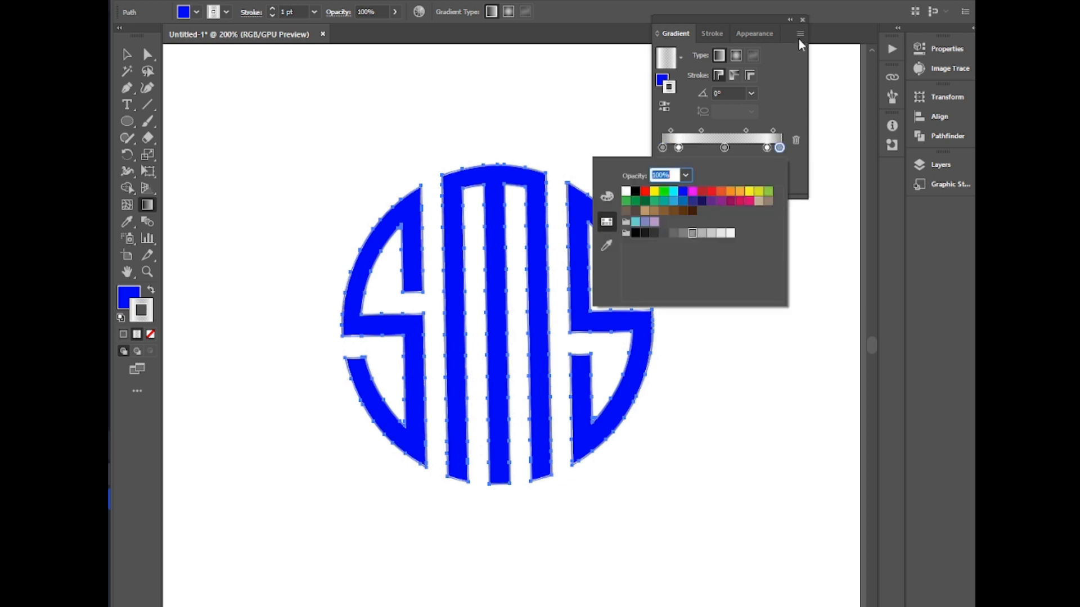
left_click(799, 41)
left_click(802, 20)
left_click(127, 55)
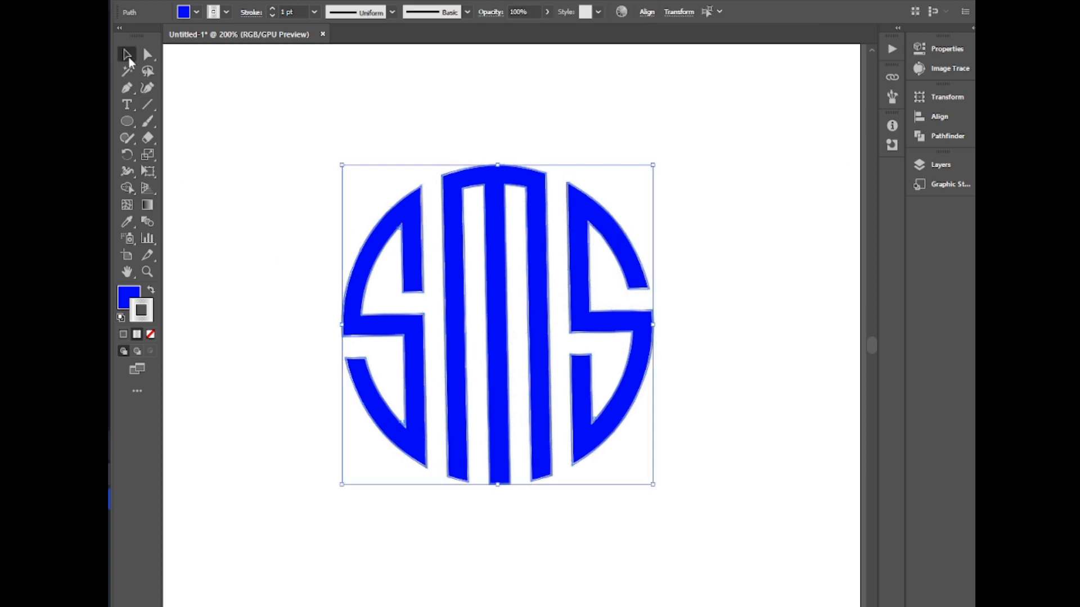
Apply a Multiply drop shadow to the letters with 57% opacity, 3 px X and Y offsets and 3 px blur
left_click(315, 1)
mouse_move(362, 142)
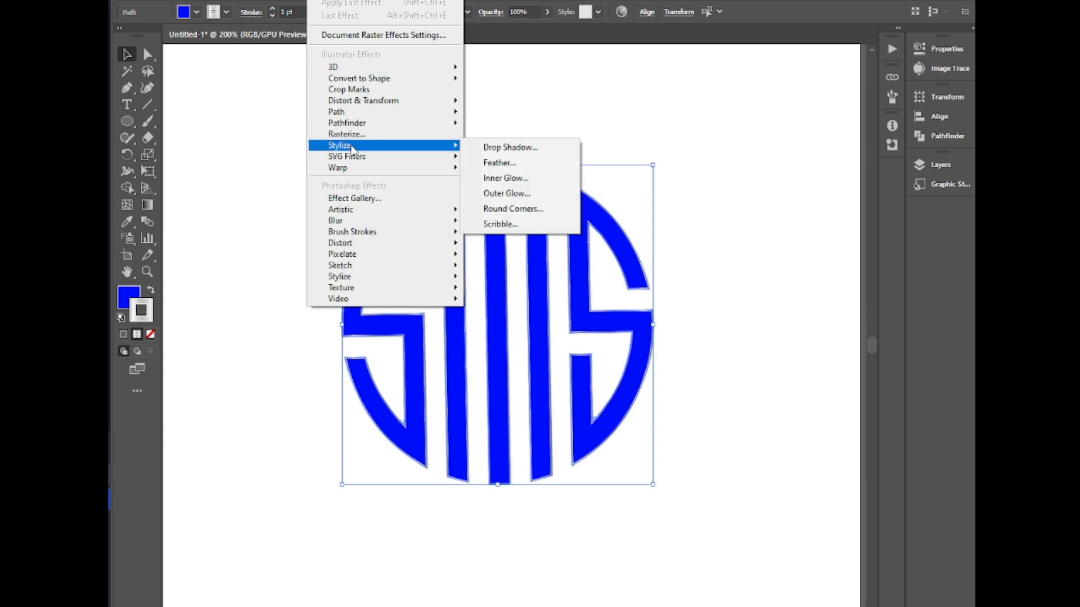
left_click(498, 147)
left_click(700, 337)
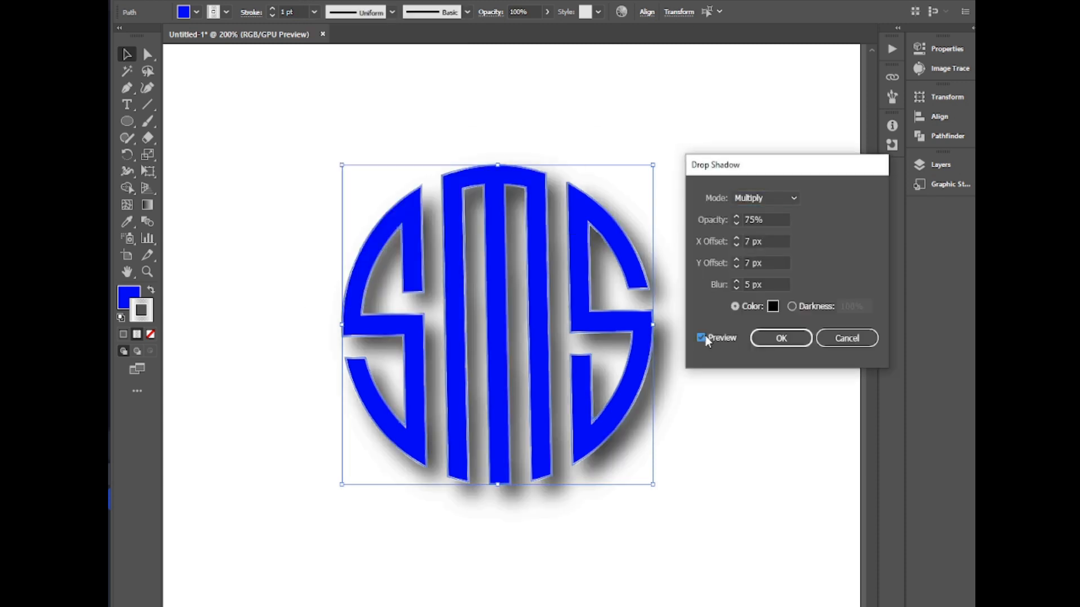
left_click(736, 223)
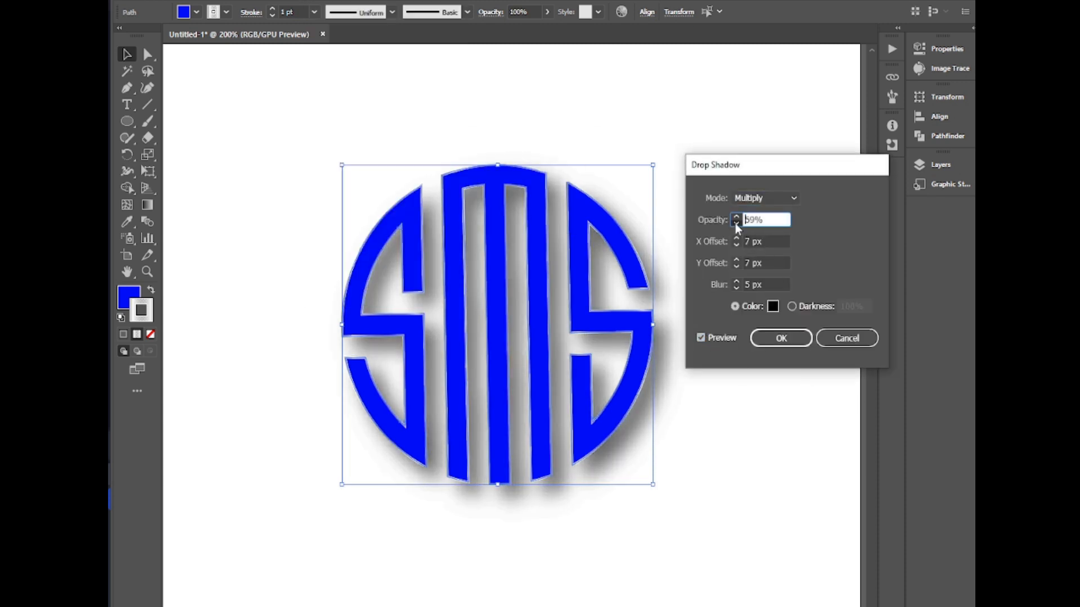
left_click(736, 245)
left_click(735, 267)
left_click(736, 288)
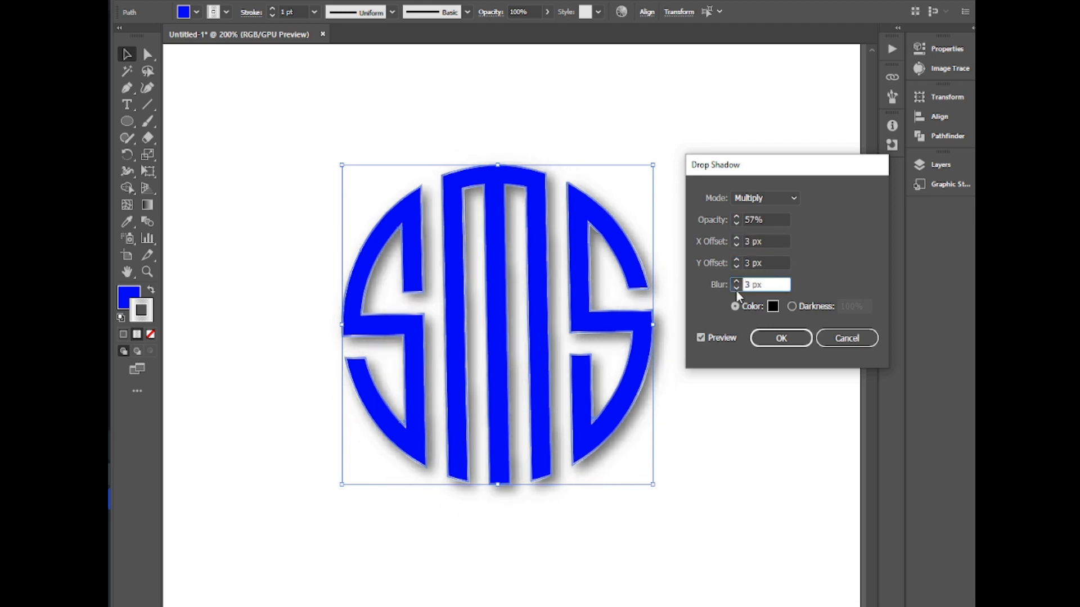
left_click(793, 340)
left_click(188, 106)
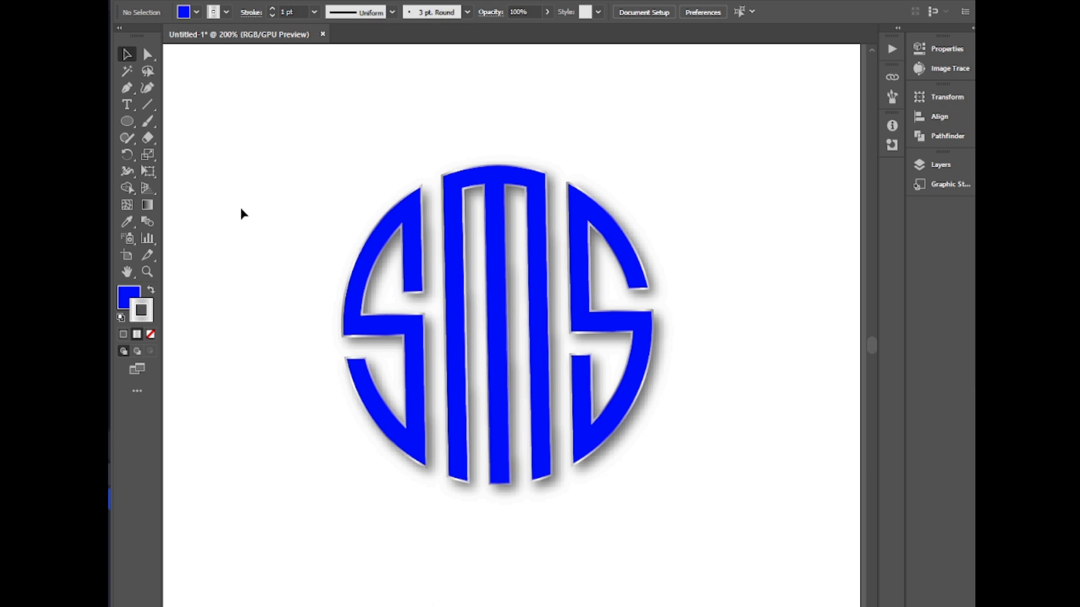
Create a new document and draw a straight horizontal line across the artboard
left_click(208, 12)
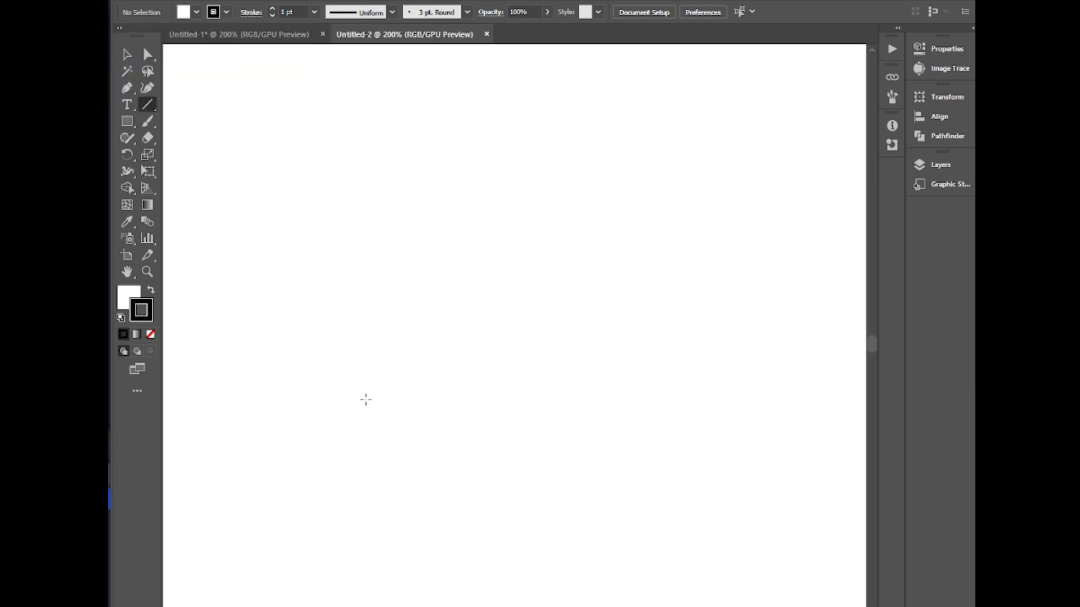
left_click_drag(362, 399, 724, 392)
key("v")
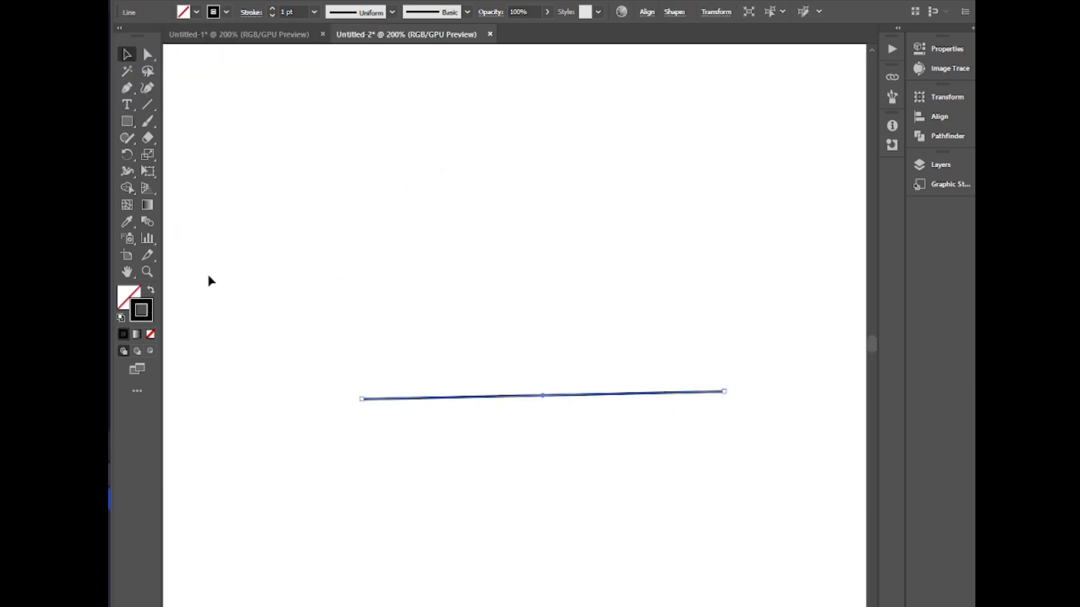
left_click_drag(358, 401, 355, 398)
Copy the line slightly upward and repeat the copy to build a stack of 15 evenly spaced lines
left_click_drag(555, 398, 553, 381)
key("ctrl+d")
key("ctrl+d")
key("ctrl+d")
key("ctrl+d")
key("ctrl+d")
key("ctrl+d")
key("ctrl+d")
key("ctrl+d")
key("ctrl+d")
key("ctrl+d")
key("ctrl+d")
key("ctrl+d")
key("ctrl+d")
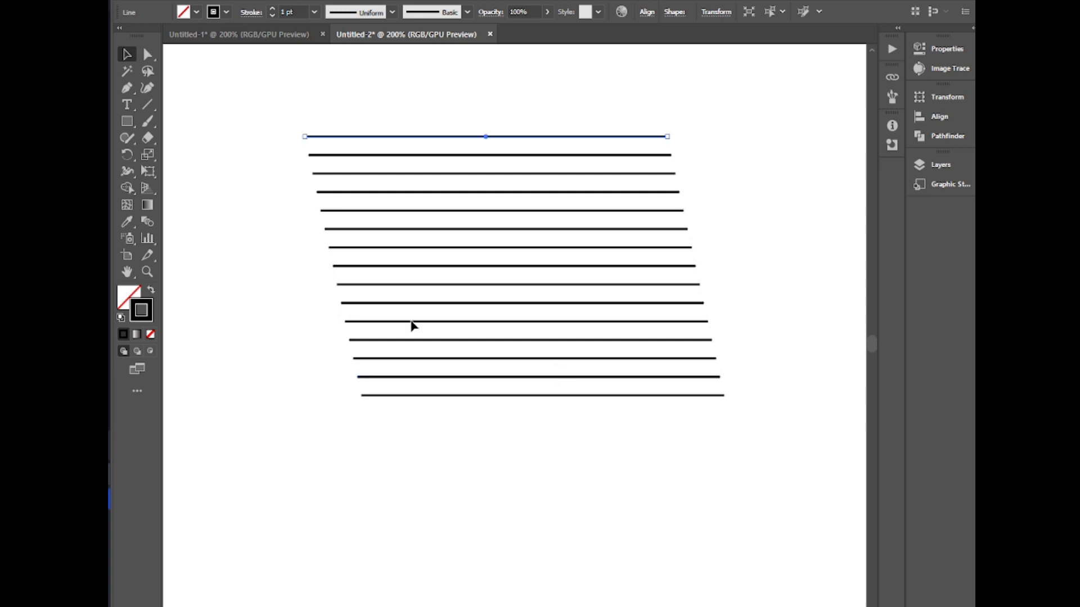
Align all the lines to their common horizontal centre so their ends line up
key("ctrl+a")
left_click(646, 12)
left_click(619, 54)
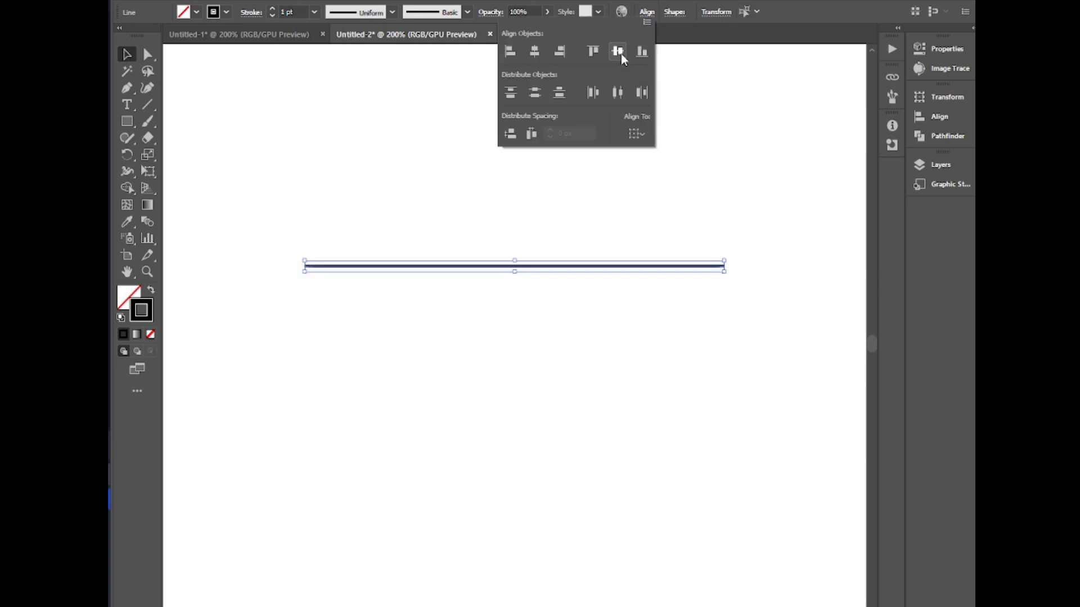
key("ctrl+z")
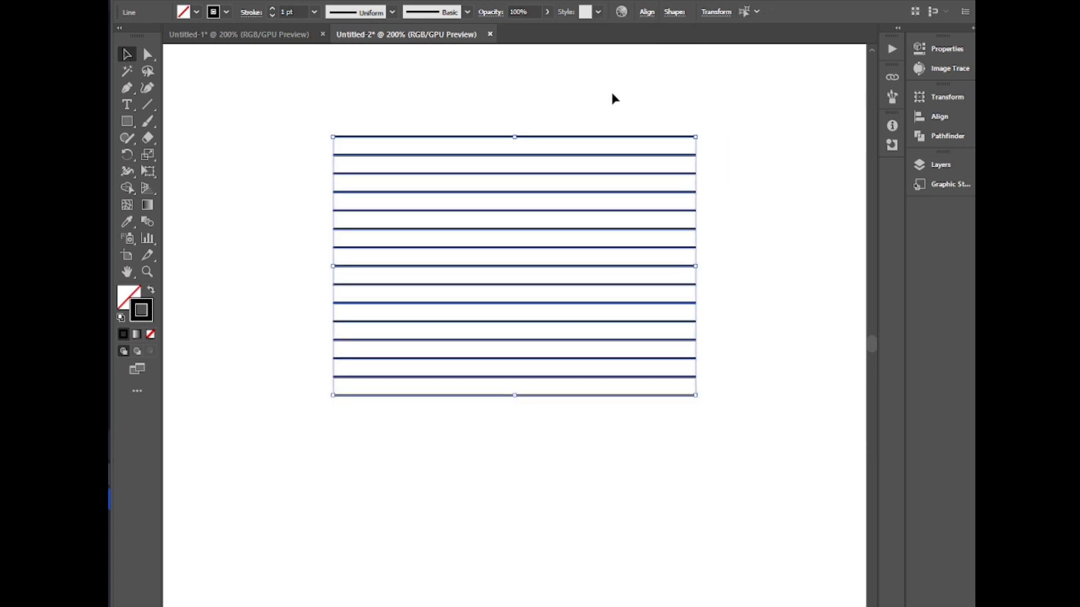
Duplicate the line stack in place and rotate the copy to a diagonal of about 60°
left_click(192, 2)
left_click(224, 52)
left_click(192, 2)
left_click(225, 82)
left_click_drag(696, 400, 687, 181)
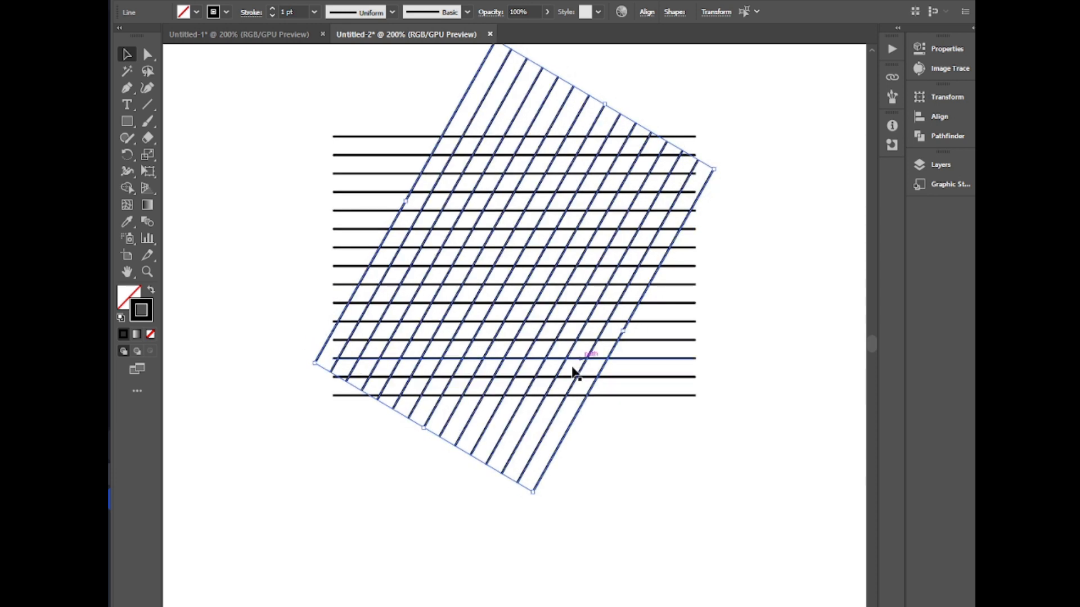
Stretch the diagonal lines outward at both ends so they extend further past the horizontal stack
scroll(305, 388, "up", 2)
scroll(304, 360, "down", 1)
left_click_drag(422, 462, 409, 479)
mouse_move(604, 138)
left_mouse_down()
mouse_move(619, 133)
mouse_move(612, 127)
left_mouse_up()
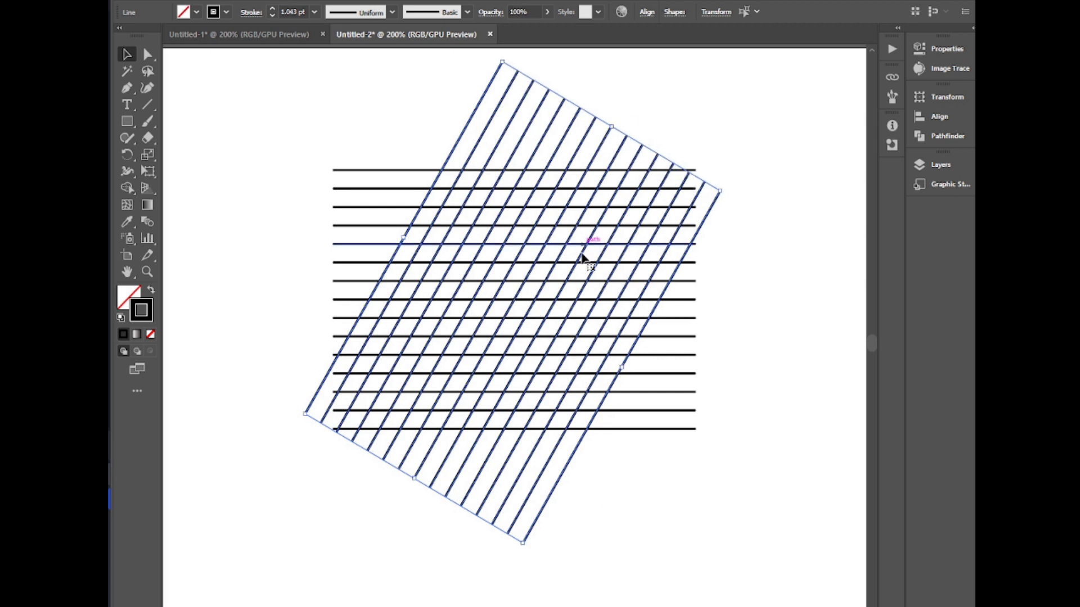
Reflect a copy of the diagonal lines across the vertical axis to complete the triangular grid
right_click(575, 452)
mouse_move(619, 363)
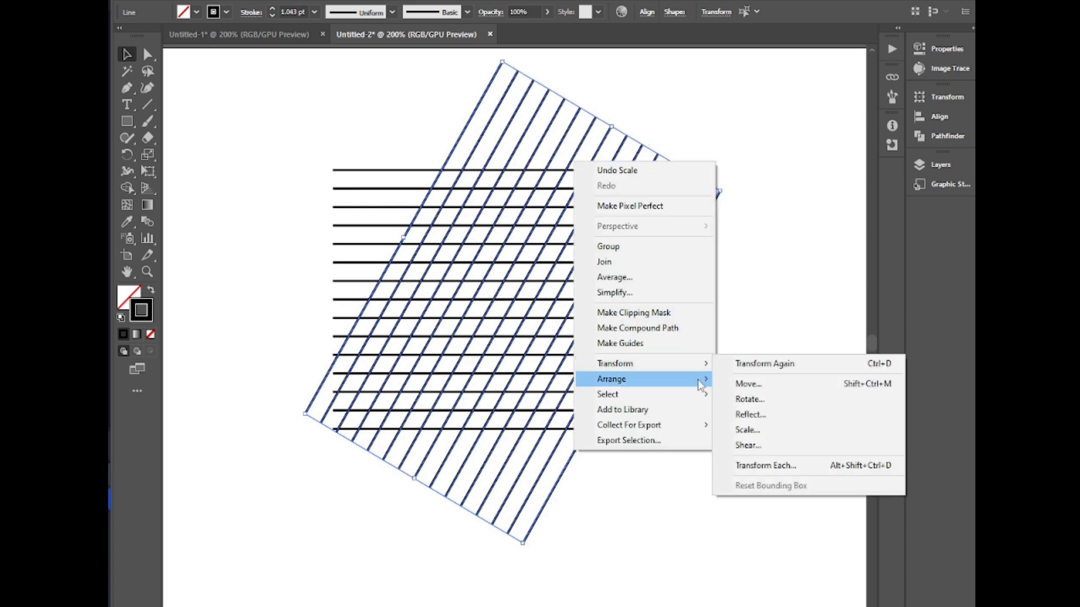
left_click(748, 416)
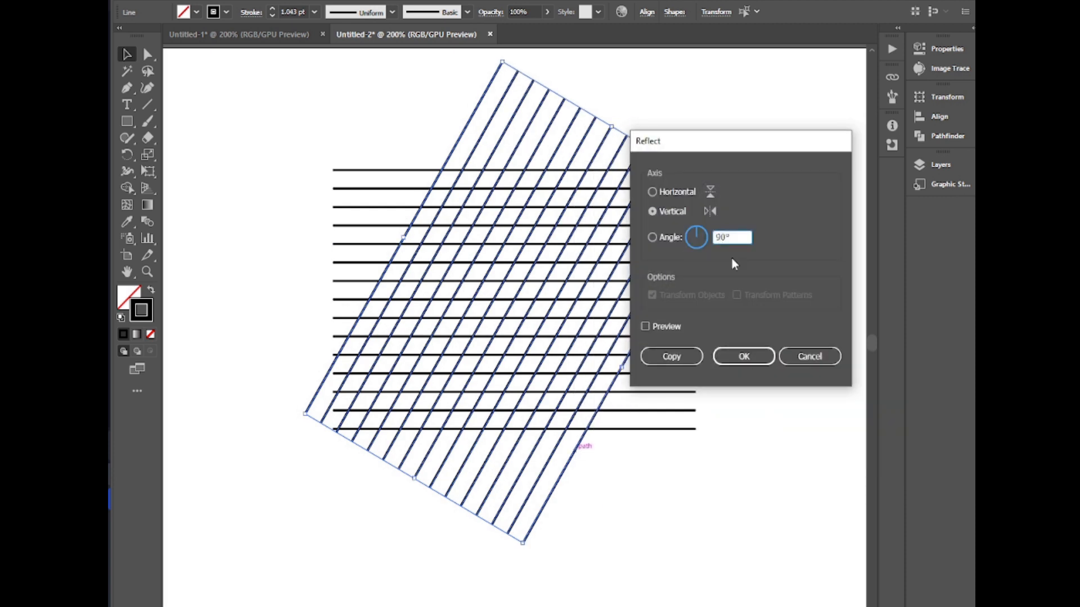
left_click(645, 327)
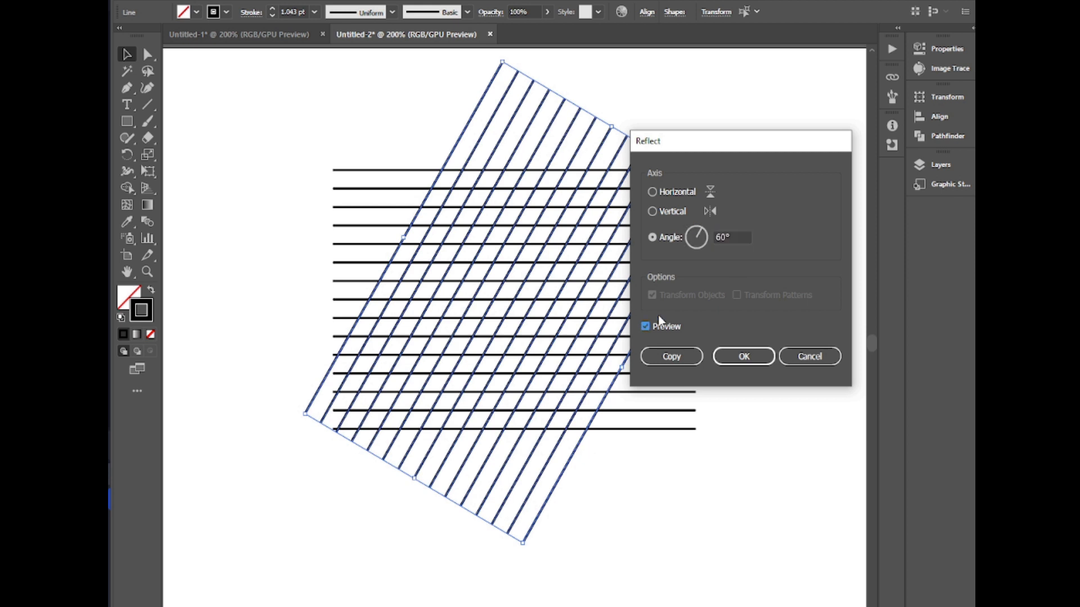
left_click(652, 211)
left_click(692, 360)
Create a three-sided polygon with a 50 px radius and enlarge it beside the line grid
left_click_drag(127, 122, 169, 173)
left_click(245, 293)
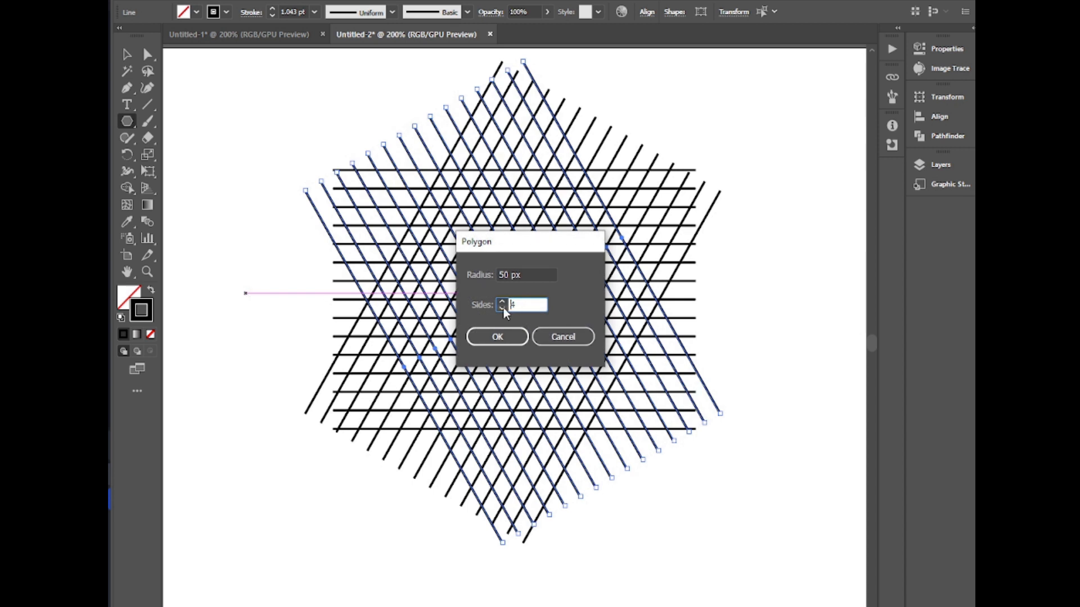
left_click(503, 309)
left_click(497, 337)
key("v")
mouse_move(313, 339)
left_mouse_down()
mouse_move(370, 336)
mouse_move(315, 333)
mouse_move(427, 466)
mouse_move(398, 380)
left_mouse_up()
Give the triangle a 2 pt green stroke, then move and resize it to align with the centre of the line grid
left_click(272, 15)
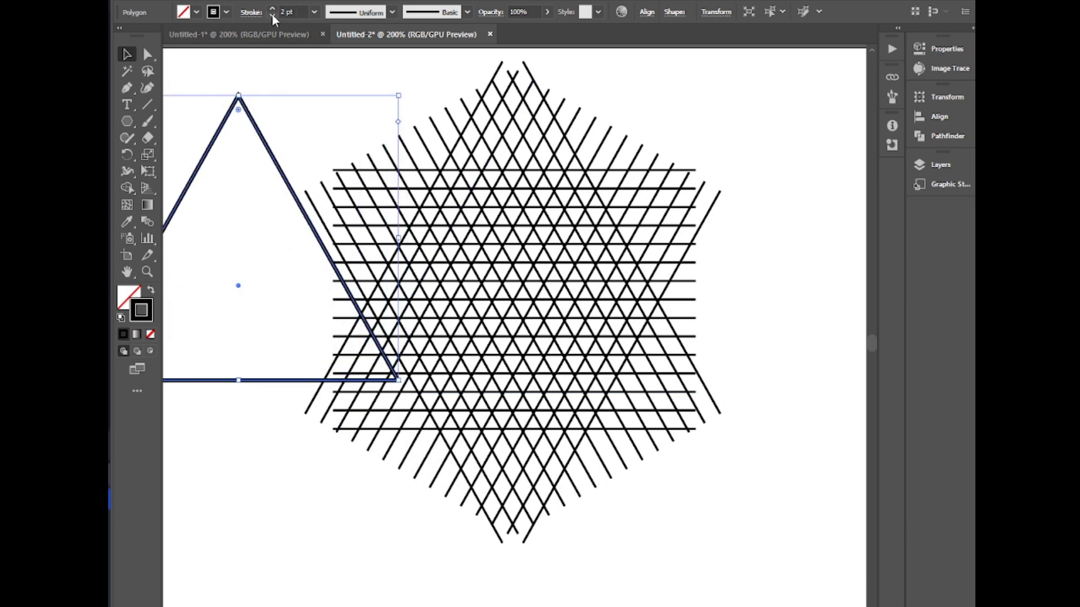
left_click(197, 12)
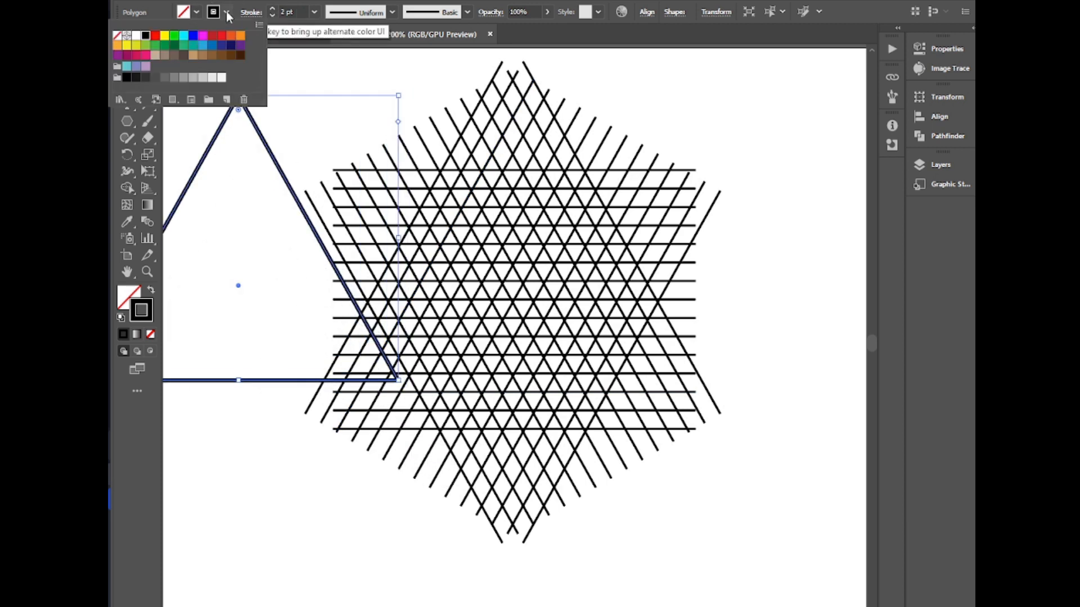
left_click(175, 36)
left_click_drag(318, 237, 584, 244)
mouse_move(663, 386)
left_mouse_down()
mouse_move(642, 374)
mouse_move(655, 373)
left_mouse_up()
Select the triangle and all grid lines and merge the cells at the triangle's apex with the Shape Builder tool
key("ctrl+a")
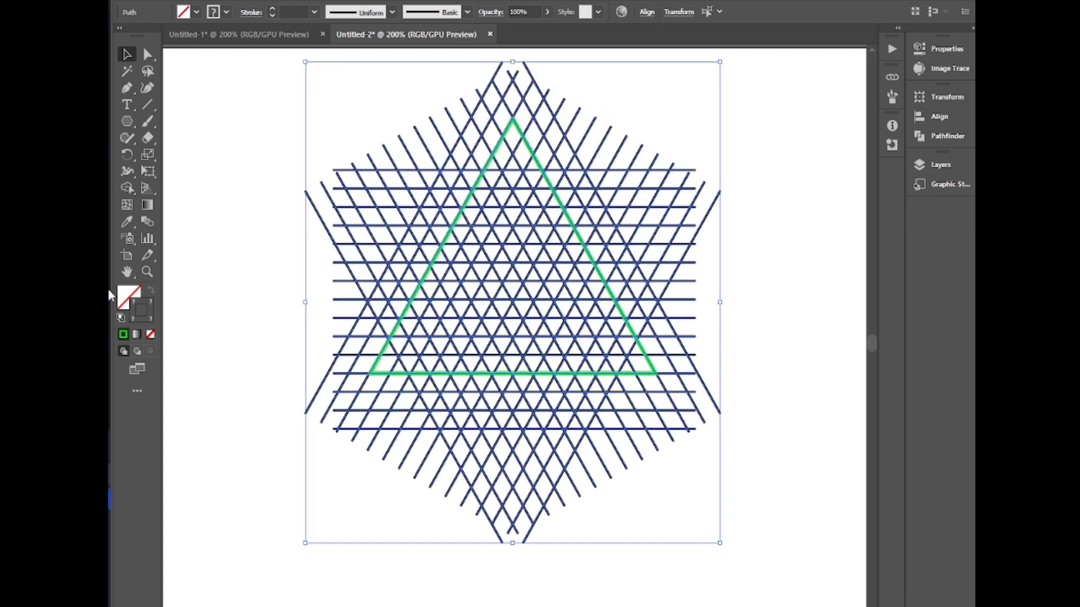
left_click(127, 188)
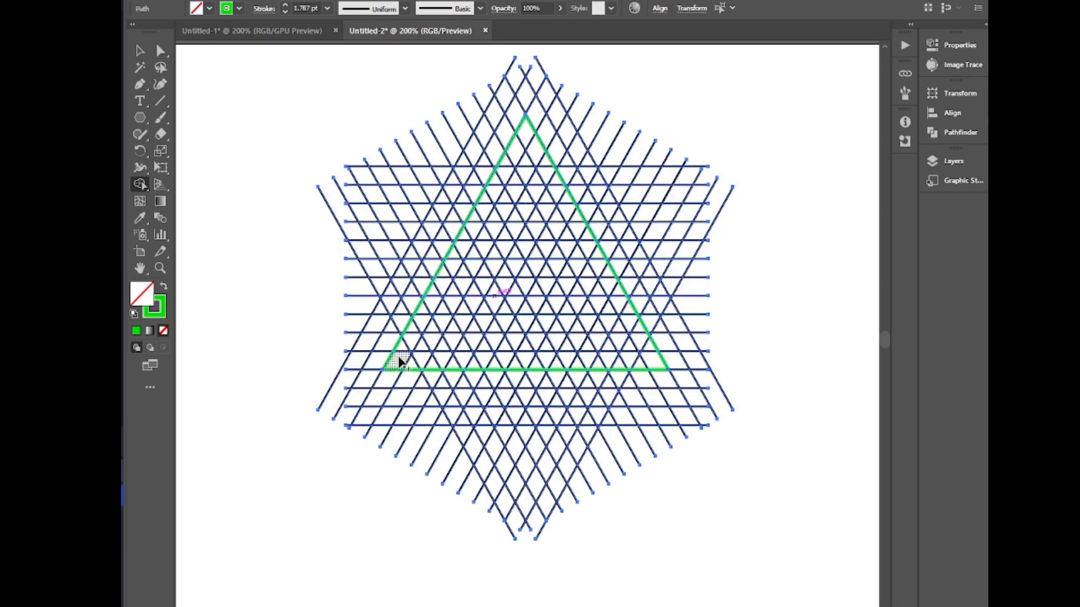
mouse_move(400, 361)
left_mouse_down()
mouse_move(515, 152)
mouse_move(505, 190)
mouse_move(525, 142)
left_mouse_up()
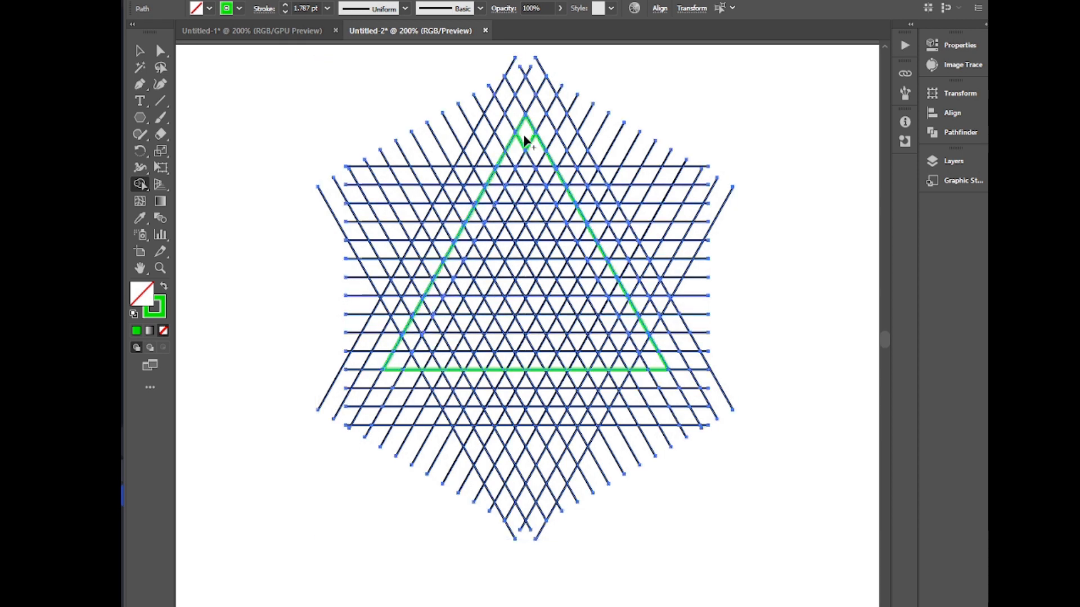
mouse_move(524, 141)
left_mouse_down()
mouse_move(562, 202)
mouse_move(533, 148)
mouse_move(512, 159)
mouse_move(500, 180)
mouse_move(516, 170)
mouse_move(490, 200)
mouse_move(512, 179)
left_mouse_up()
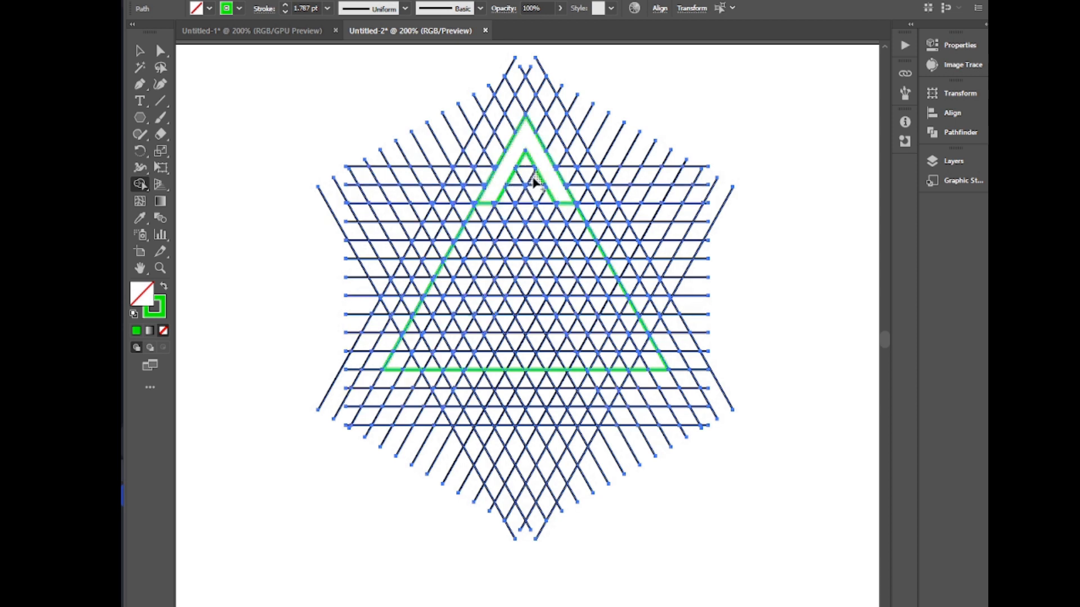
left_click_drag(550, 182, 535, 228)
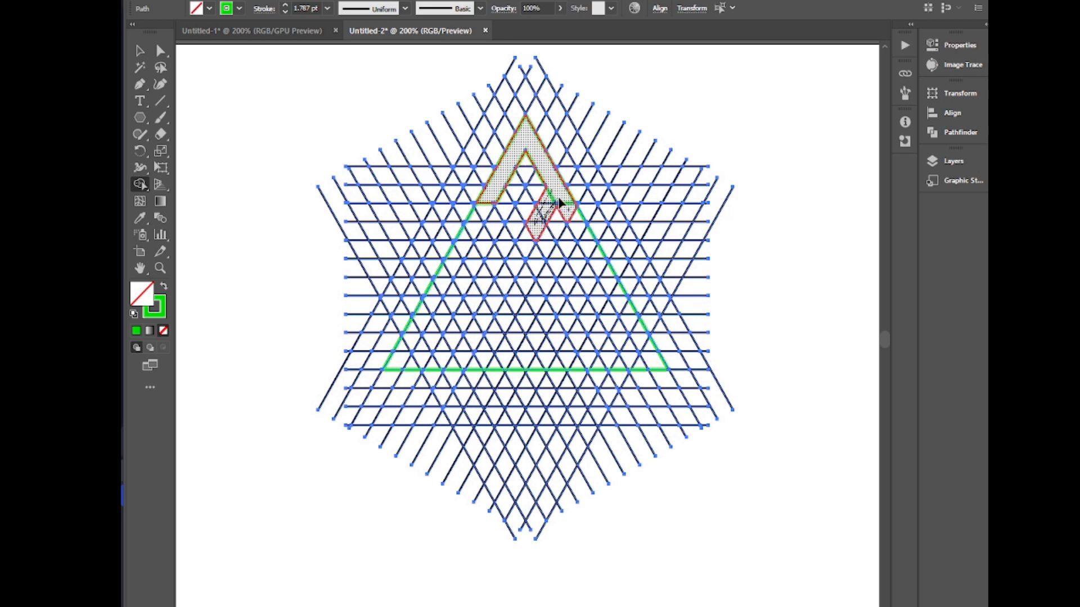
mouse_move(574, 224)
left_mouse_down()
mouse_move(564, 247)
mouse_move(577, 239)
mouse_move(564, 199)
mouse_move(554, 194)
mouse_move(549, 217)
left_mouse_up()
key("ctrl+z")
key("ctrl+z")
key("ctrl+z")
Merge cells from the apex down the triangle's left edge and right side, adding two short parallel diagonal strokes inside
mouse_move(526, 134)
left_mouse_down()
mouse_move(554, 193)
mouse_move(511, 162)
mouse_move(454, 257)
left_mouse_up()
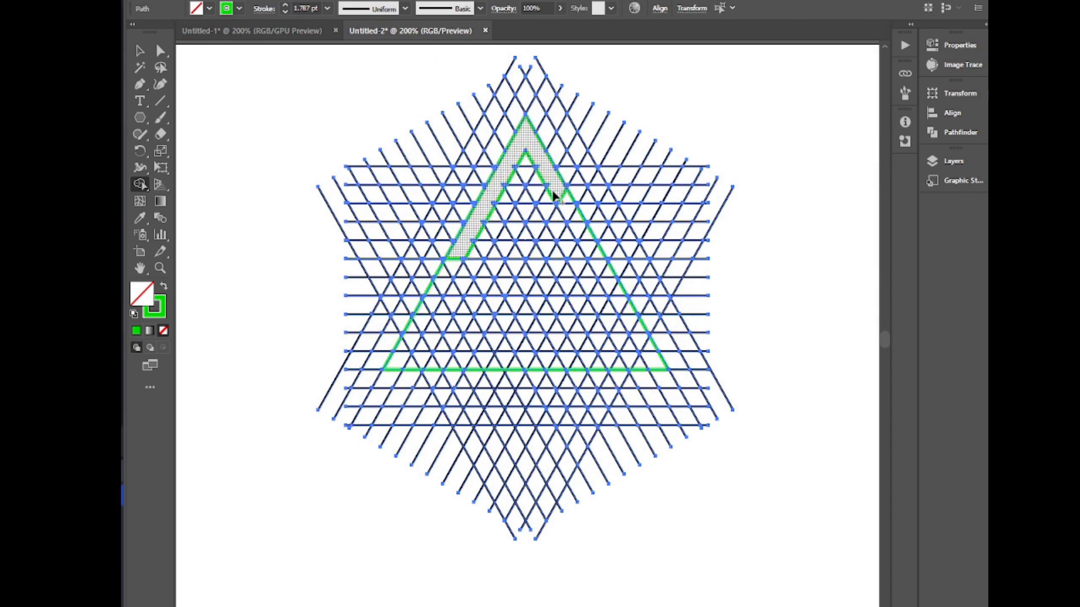
left_click_drag(546, 177, 523, 212)
mouse_move(557, 185)
left_mouse_down()
mouse_move(565, 211)
mouse_move(554, 208)
left_mouse_up()
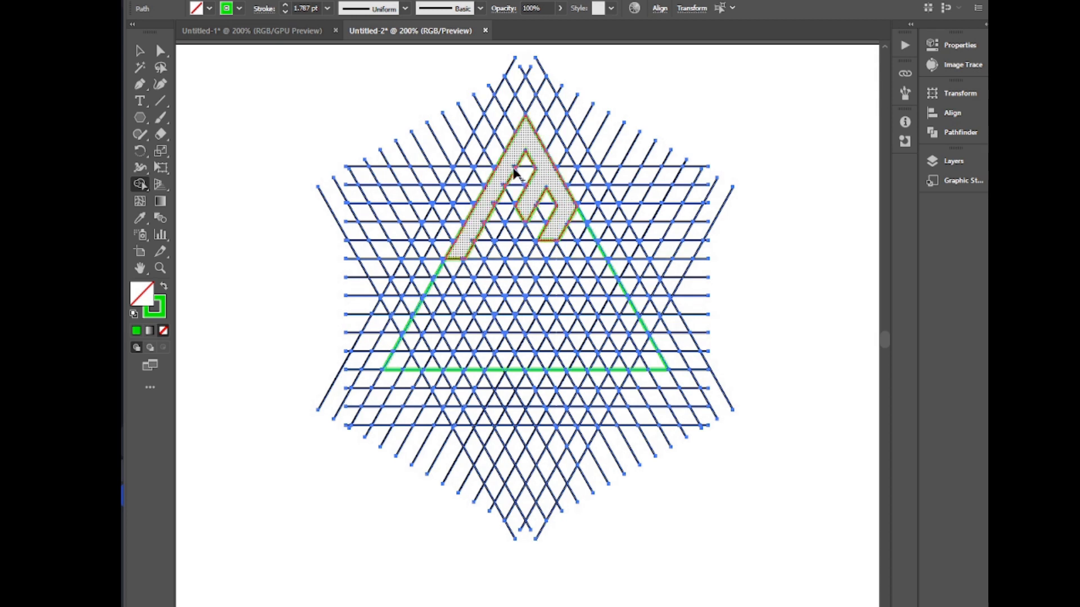
left_click(494, 208)
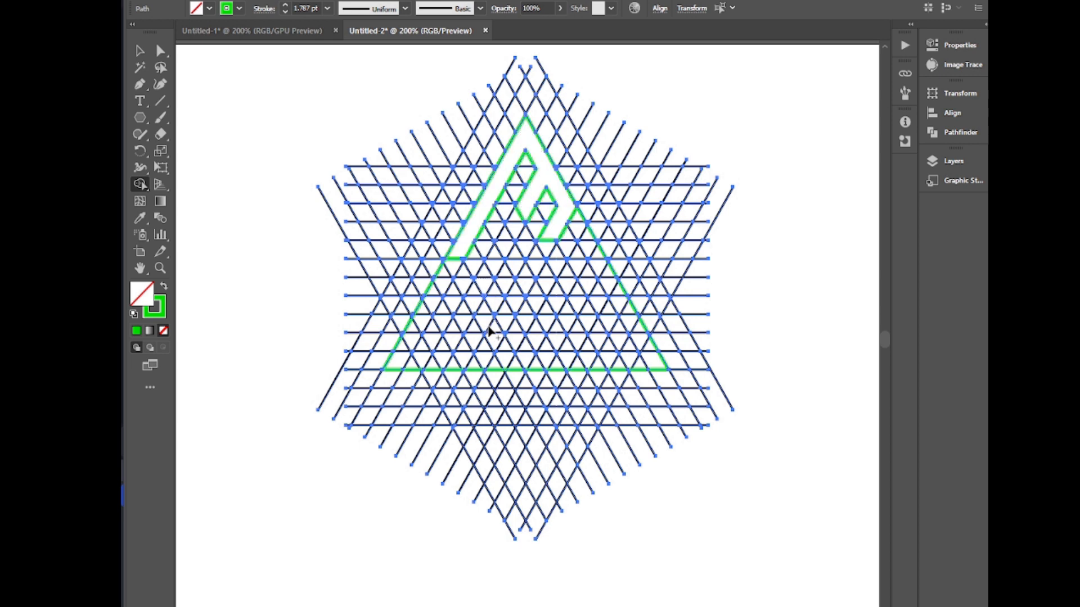
Extend the left leg to the base, lengthen the two inner strokes, and merge the lower cells into a crossbar with two legs
left_click_drag(455, 270, 414, 362)
mouse_move(523, 210)
left_mouse_down()
mouse_move(495, 257)
mouse_move(540, 253)
mouse_move(548, 241)
mouse_move(513, 243)
left_mouse_up()
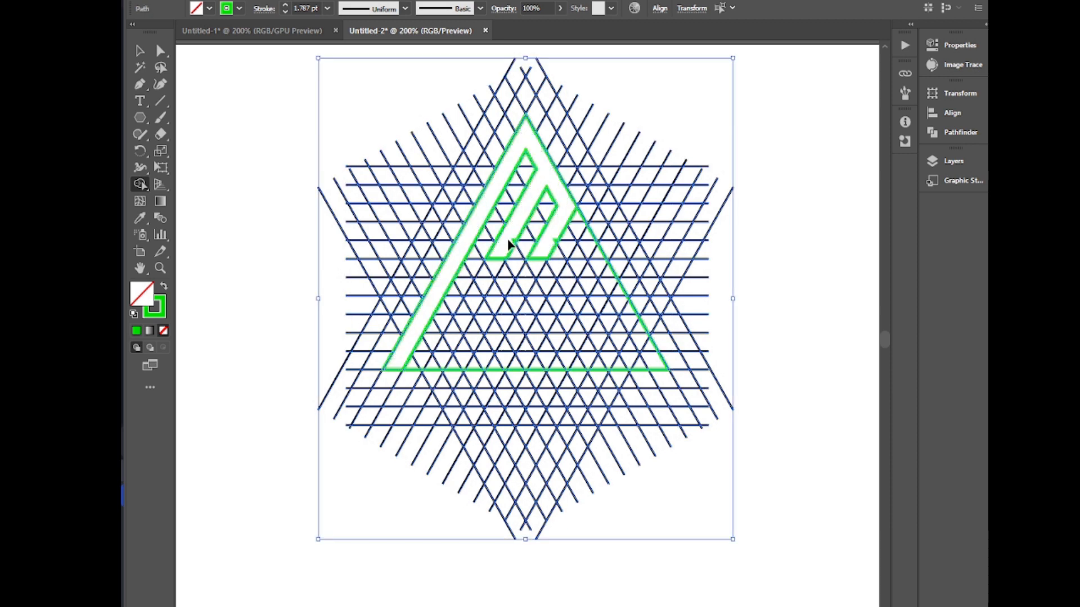
mouse_move(554, 241)
left_mouse_down()
mouse_move(600, 265)
mouse_move(589, 237)
mouse_move(644, 358)
mouse_move(599, 354)
mouse_move(598, 327)
mouse_move(600, 336)
mouse_move(571, 285)
mouse_move(592, 342)
mouse_move(558, 280)
mouse_move(478, 293)
mouse_move(436, 373)
left_mouse_up()
Select all the artwork and ungroup it
key("v")
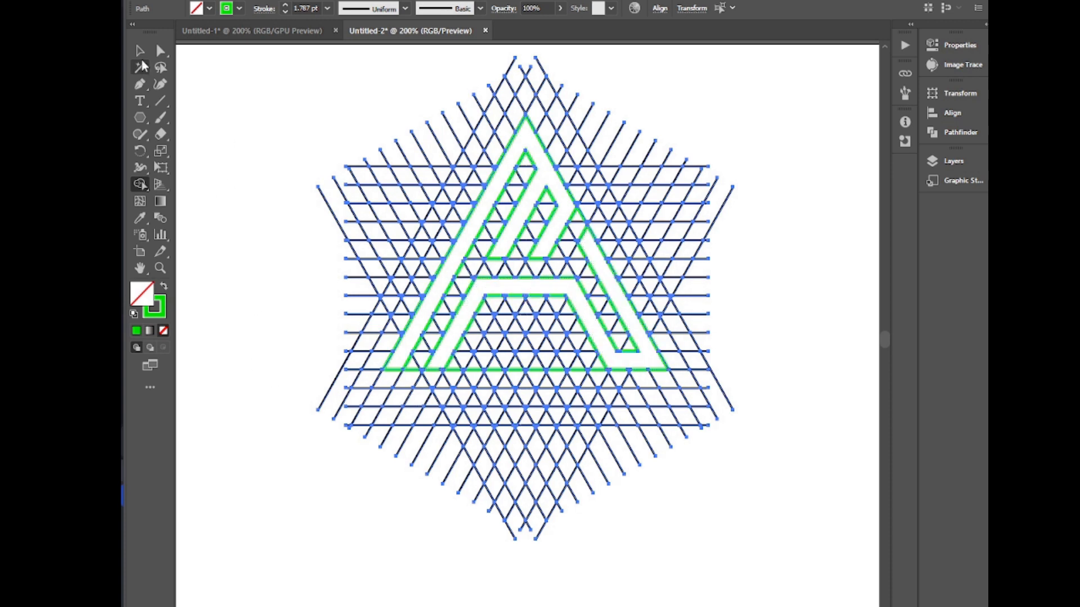
key("ctrl+a")
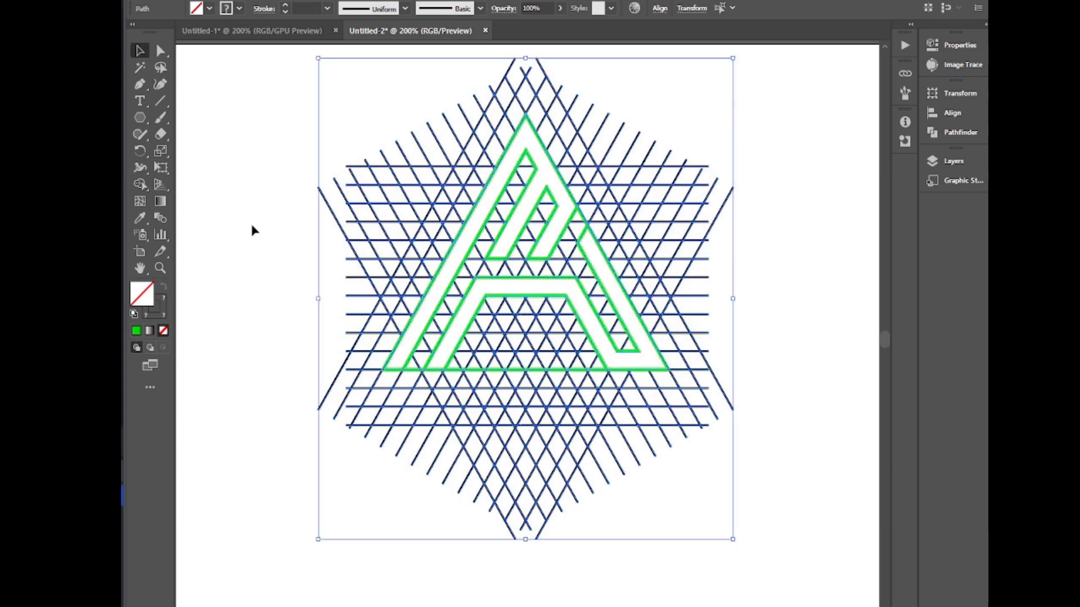
right_click(421, 298)
left_click(476, 305)
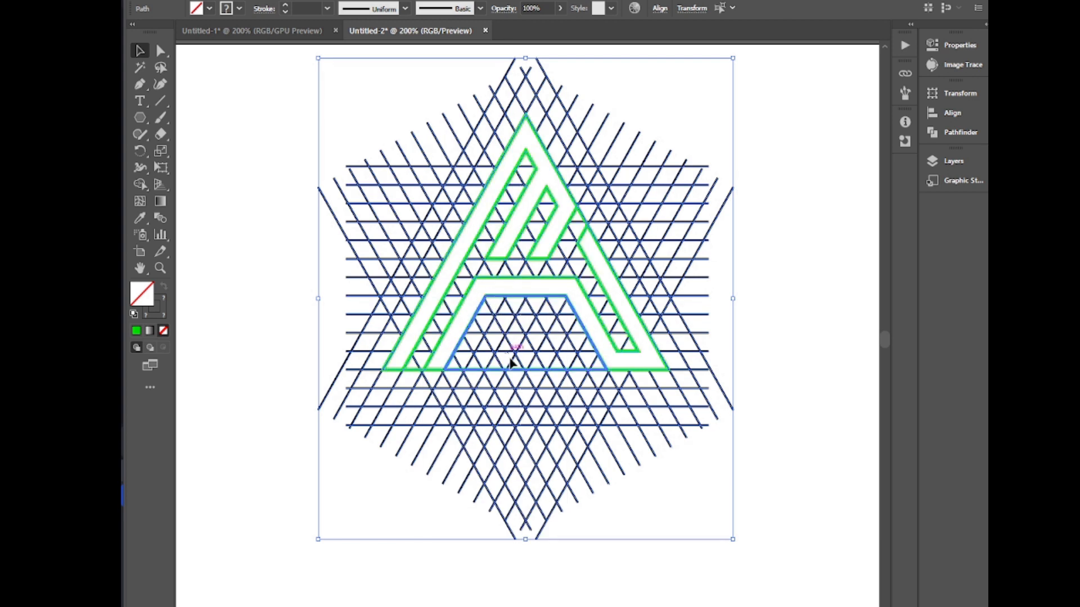
Delete the leftover grid lines beside and below the triangle, and those in the opening under the crossbar
left_click(370, 385)
left_click_drag(329, 143, 416, 293)
key("Delete")
left_click_drag(489, 416, 582, 408)
key("Delete")
left_click_drag(719, 381, 599, 464)
key("Delete")
left_click_drag(308, 392, 434, 444)
key("Delete")
left_click_drag(338, 271, 355, 394)
key("Delete")
left_click_drag(494, 316, 491, 309)
key("Delete")
Delete the remaining grid lines outside the triangle's right side and around its apex
left_click_drag(540, 90, 713, 241)
left_click_drag(576, 91, 674, 194)
key("Delete")
left_click_drag(731, 176, 629, 278)
key("Delete")
left_click_drag(696, 280, 717, 362)
key("Delete")
left_click_drag(709, 394, 689, 359)
key("Delete")
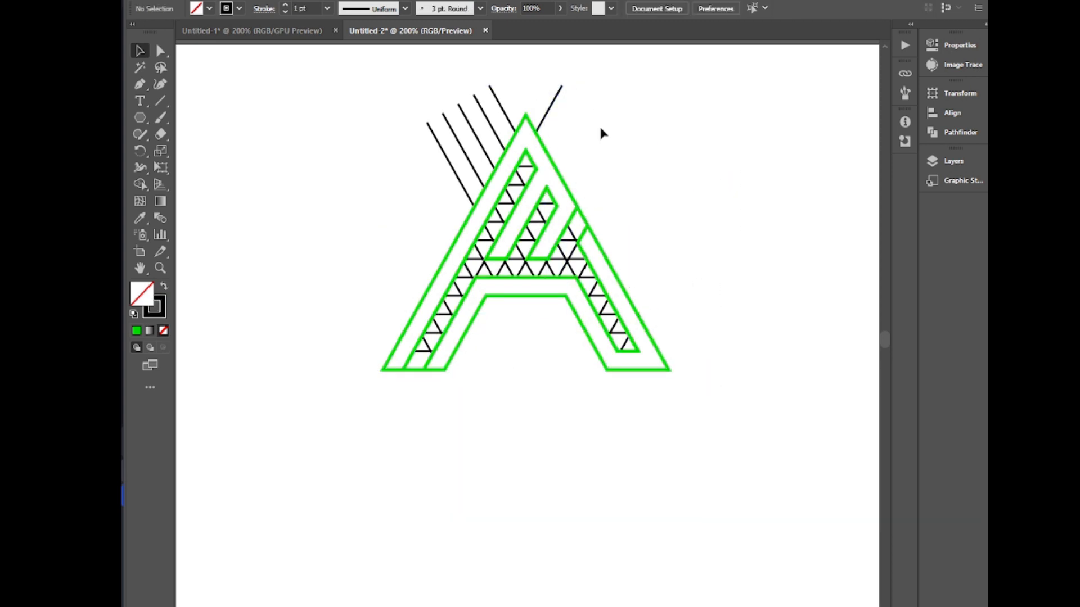
left_click_drag(537, 102, 433, 136)
key("Delete")
Delete the leftover line fragments in the diagonal gap beside the monogram's long left leg, from apex to base
left_click(523, 166)
key("Delete")
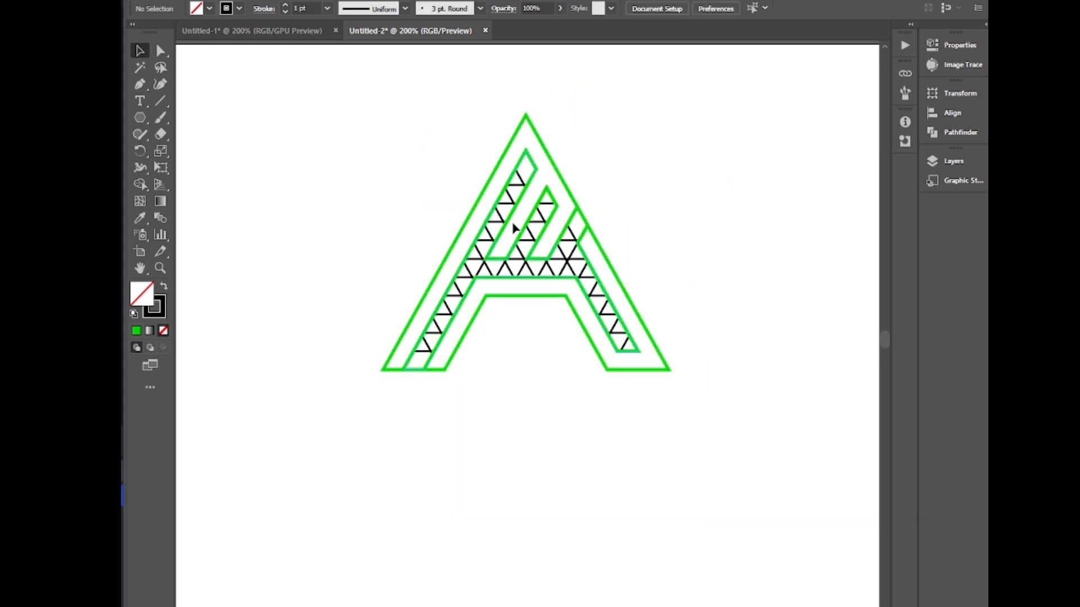
left_click(414, 369)
key("Delete")
left_click(415, 369)
key("Delete")
left_click(424, 351)
key("Delete")
left_click(435, 325)
key("Delete")
left_click(447, 307)
key("Delete")
left_click(456, 289)
key("Delete")
left_click(478, 270)
key("Delete")
left_click(489, 268)
key("Delete")
left_click(483, 240)
key("Delete")
left_click(491, 235)
key("Delete")
left_click(498, 212)
key("Delete")
left_click(506, 205)
key("Delete")
left_click(513, 184)
key("Delete")
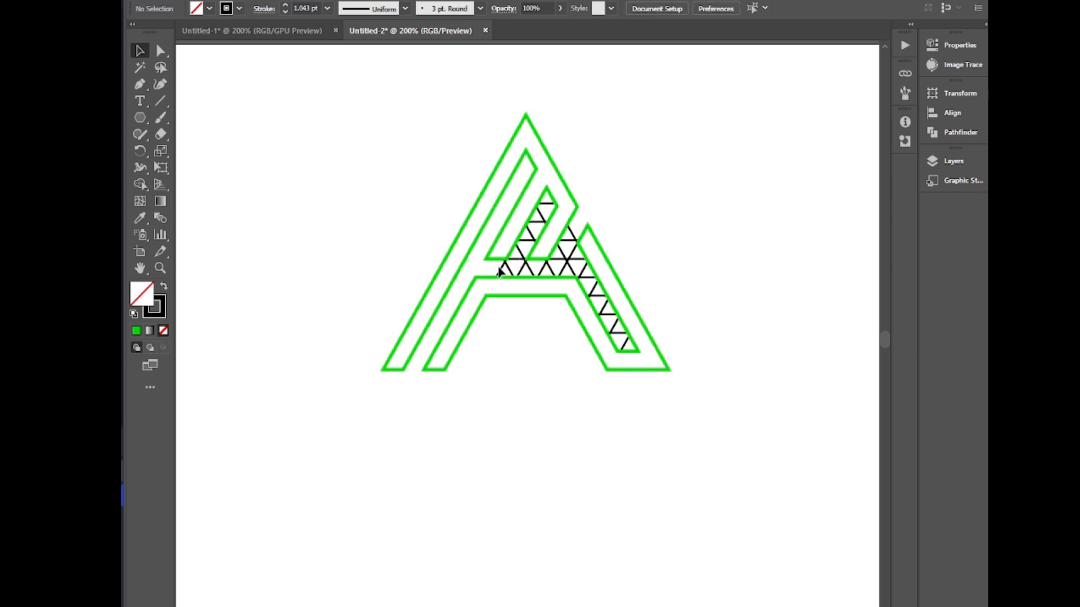
Delete the leftover line fragments between the inner strokes, above the crossbar and in the right leg's gap
key("Delete")
left_click(547, 206)
key("Delete")
left_click(538, 223)
key("Delete")
left_click(531, 238)
key("Delete")
left_click(549, 266)
key("Delete")
left_click(556, 259)
key("Delete")
left_click(572, 238)
key("Delete")
left_click(585, 278)
key("Delete")
left_click(597, 296)
key("Delete")
left_click(608, 314)
key("Delete")
key("Delete")
left_click(625, 341)
key("Delete")
Examine the monogram's outlines up close for leftover grid fragments
left_click(452, 369)
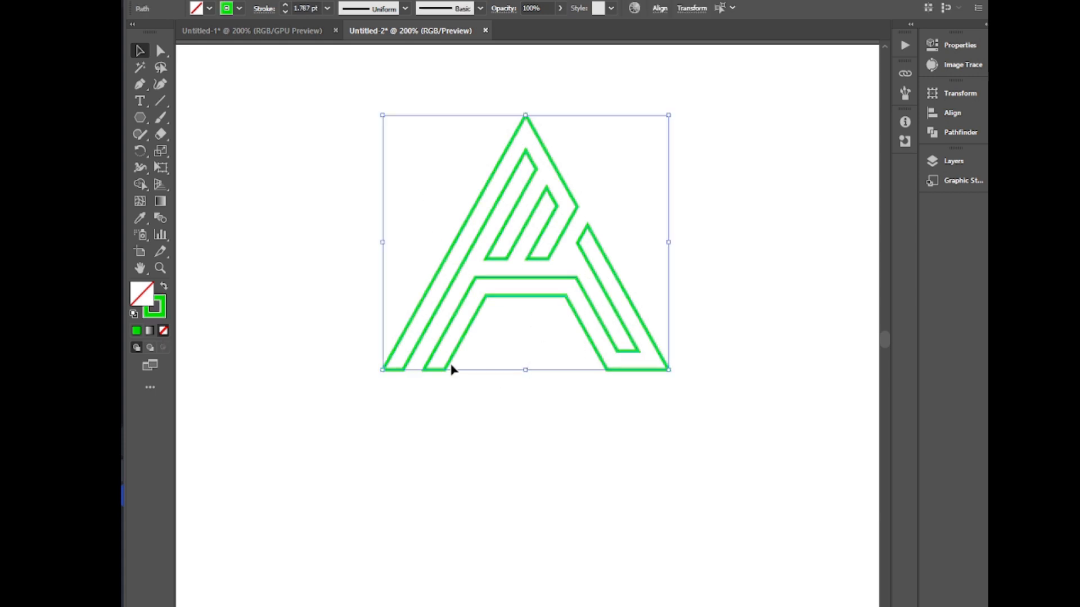
left_click(160, 269)
left_click(504, 316)
left_click(503, 316)
left_click(504, 316)
scroll(566, 402, "up", 4)
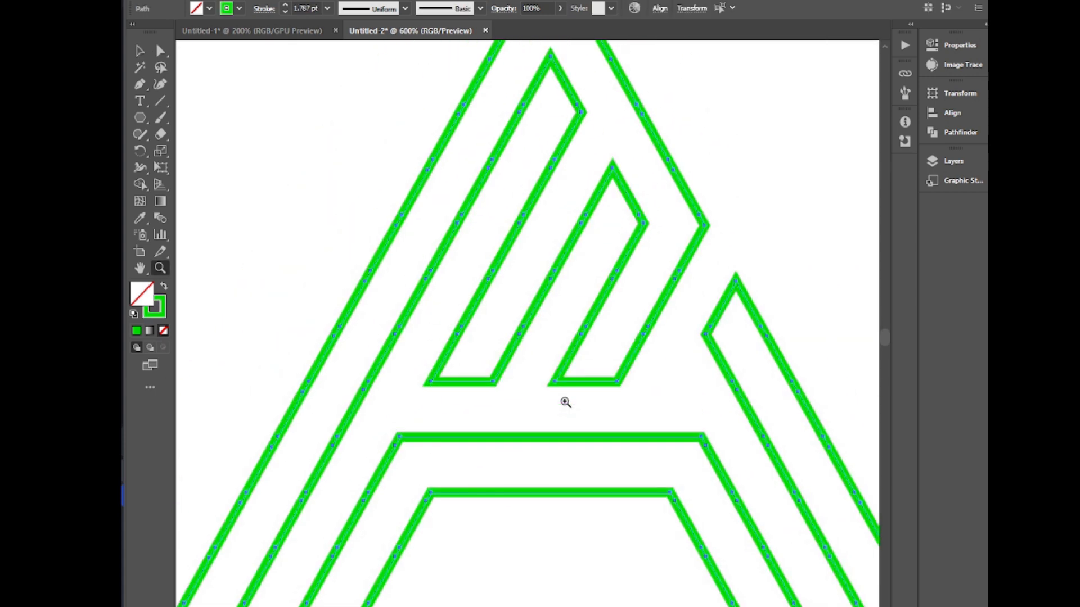
key("ctrl+minus")
key("ctrl+minus")
key("ctrl+minus")
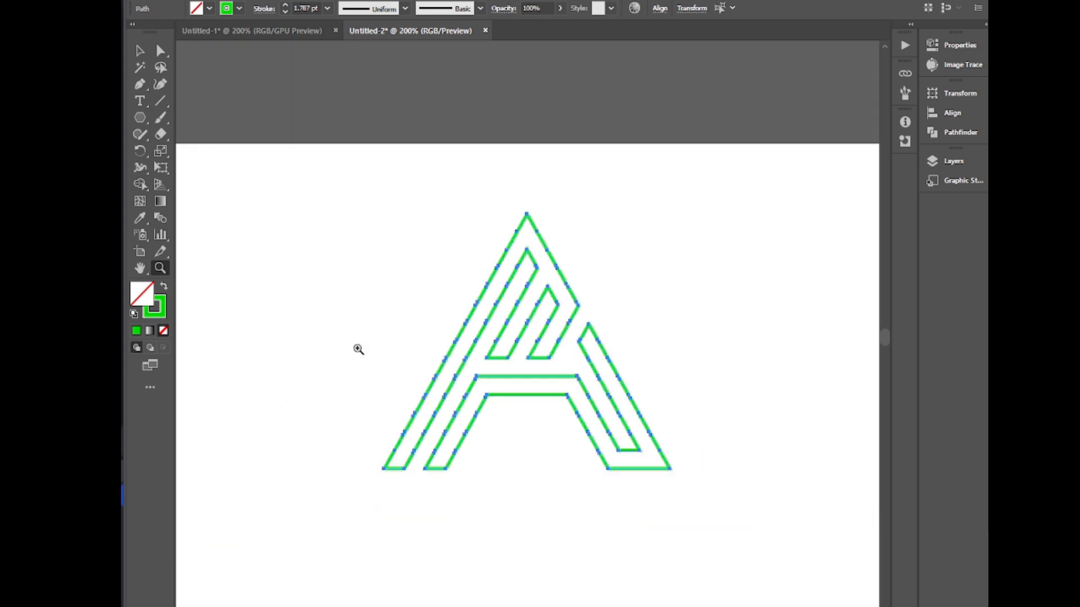
Fill the monogram shapes with the same green as their outlines and set their stroke to 2 pt
key("v")
left_click(210, 8)
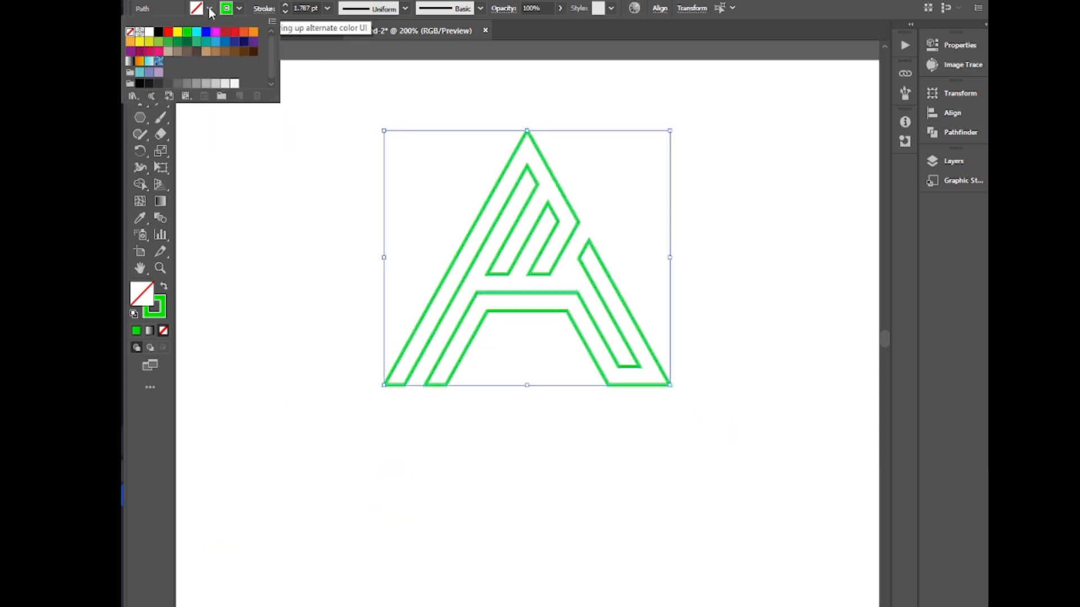
left_click(187, 32)
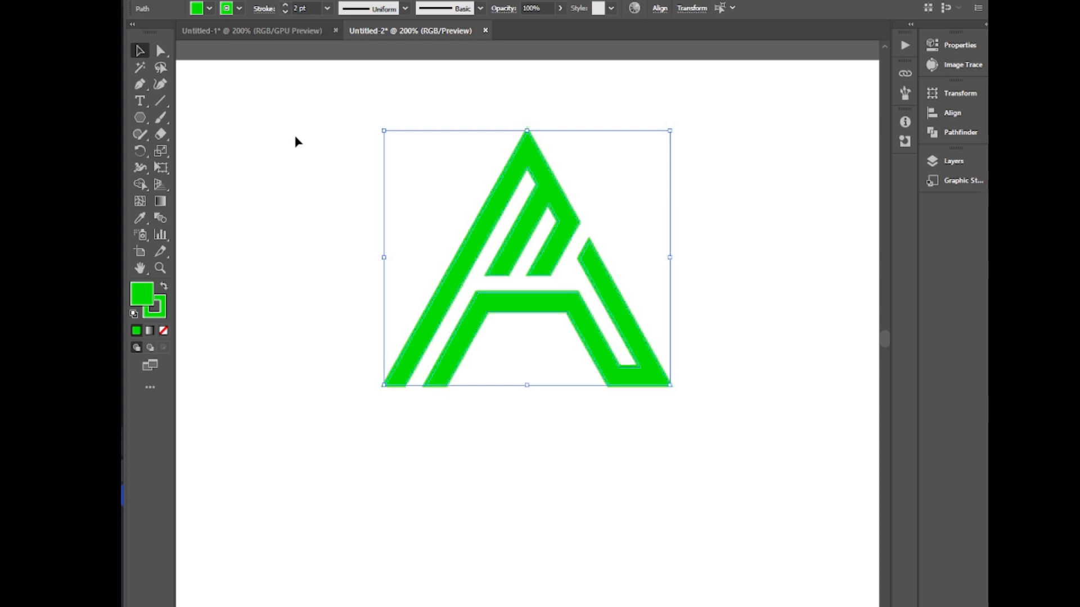
double_click(161, 201)
left_click(678, 140)
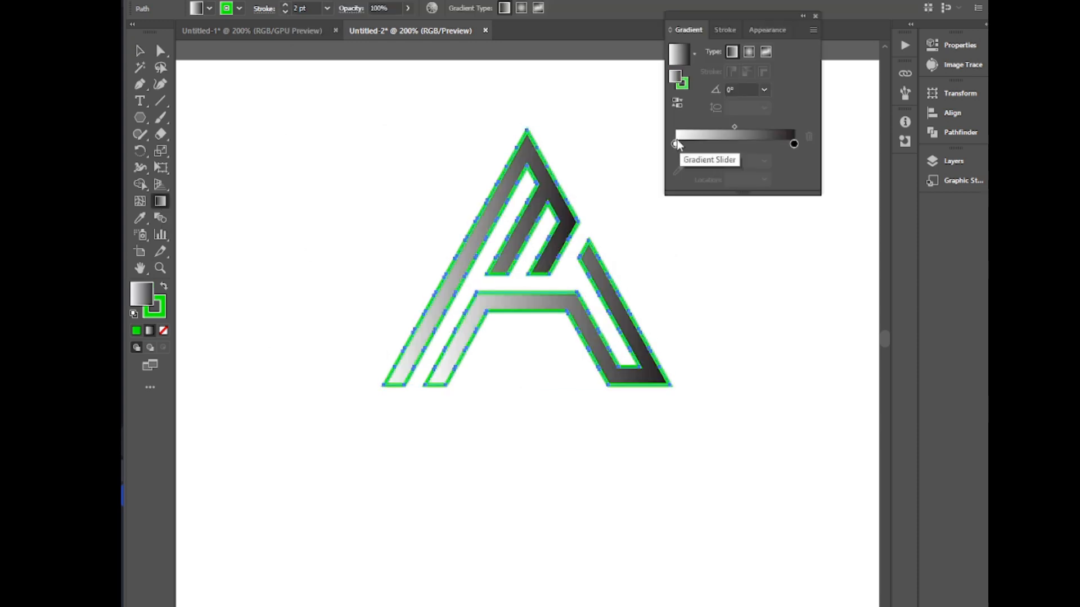
key("ctrl+z")
Apply a linear gradient to the monogram's stroke and colour both end stops gray
left_click(162, 316)
left_click(163, 331)
left_click(640, 25)
left_click(677, 140)
double_click(675, 144)
left_click(701, 229)
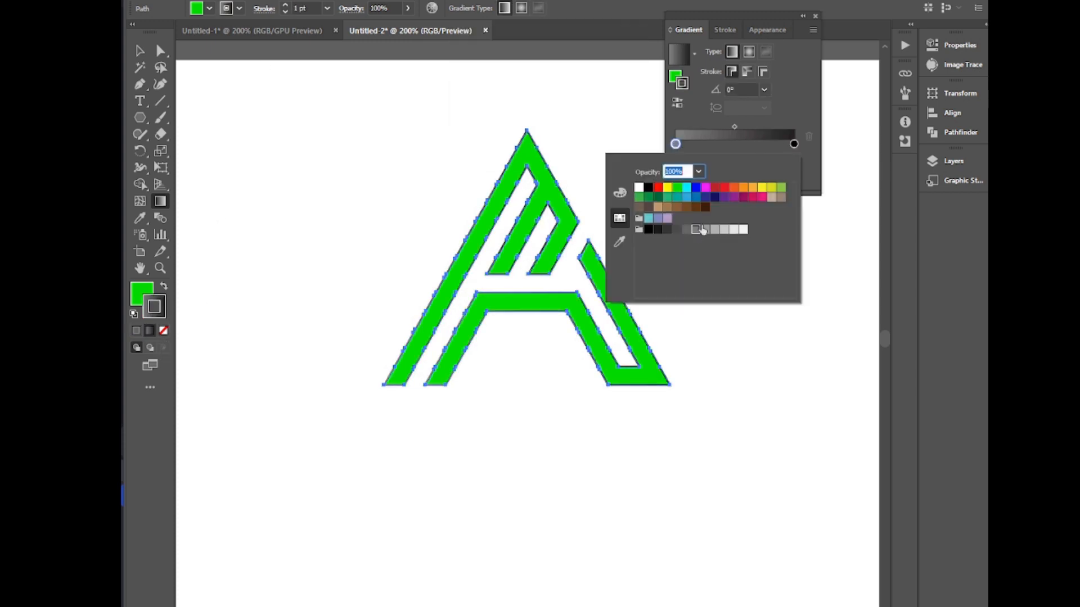
left_click(696, 230)
left_click(794, 144)
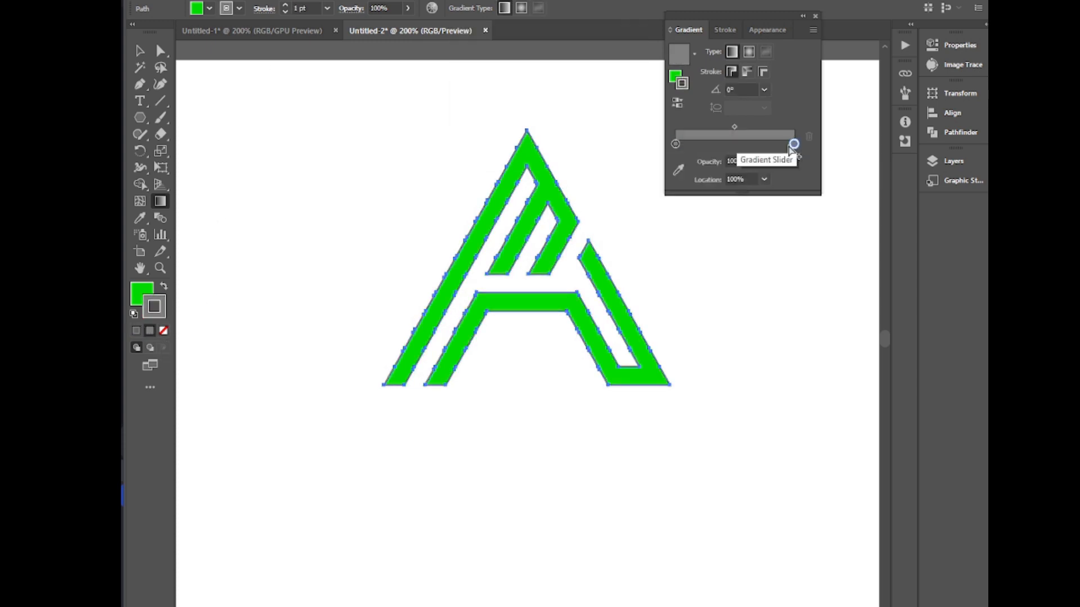
Add three closely spaced colour stops around the middle of the stroke gradient and make them white
left_click_drag(737, 145, 743, 146)
left_click_drag(722, 144, 730, 146)
double_click(743, 144)
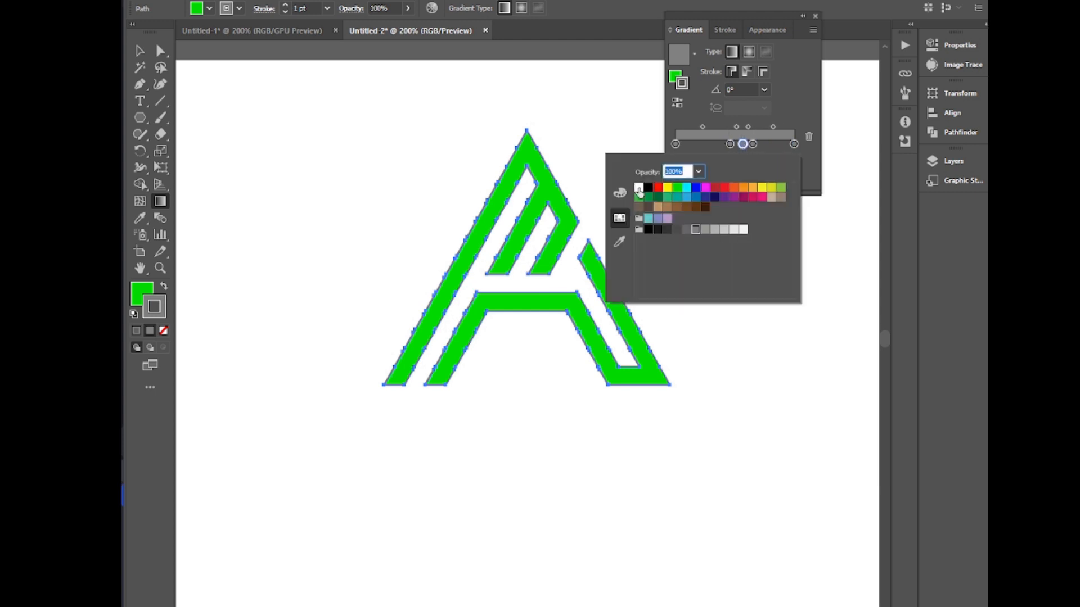
left_click(639, 189)
left_click(742, 145)
double_click(753, 144)
left_click(639, 188)
double_click(731, 144)
left_click(639, 187)
Set the opacity of the two white stops flanking the gradient's central stop to 50%
left_click(698, 171)
double_click(753, 144)
left_click(698, 171)
left_click(715, 263)
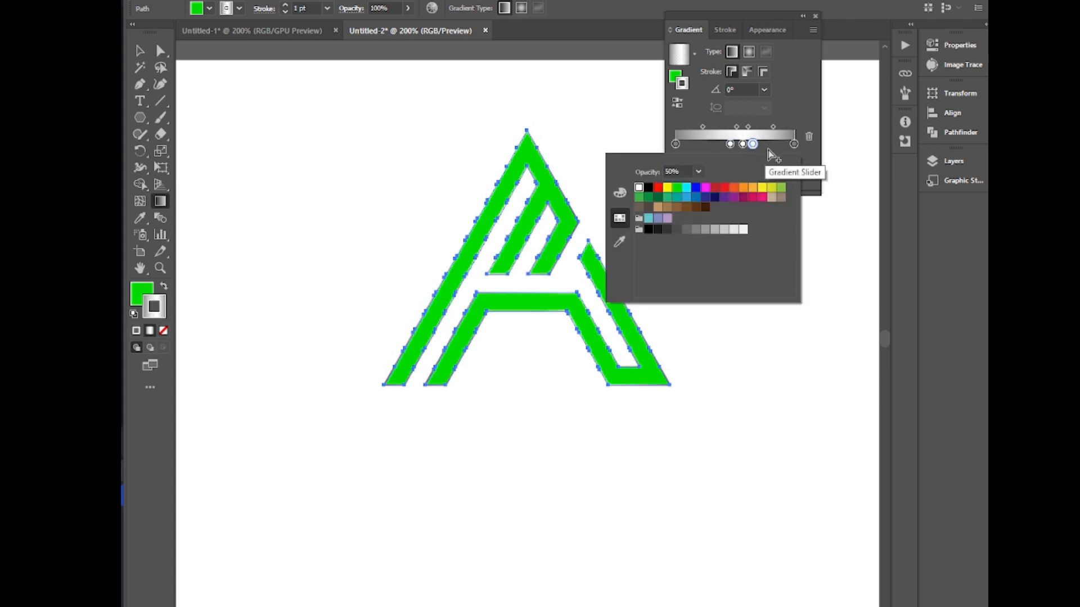
Close the gradient settings and set the monogram's stroke weight to 2 pt
left_click(815, 16)
left_click(140, 50)
left_click(286, 5)
left_click(279, 152)
Apply a Drop Shadow to the whole monogram with Multiply mode, 57% opacity, 3 px X and Y offsets and 3 px blur
left_click_drag(366, 125, 676, 433)
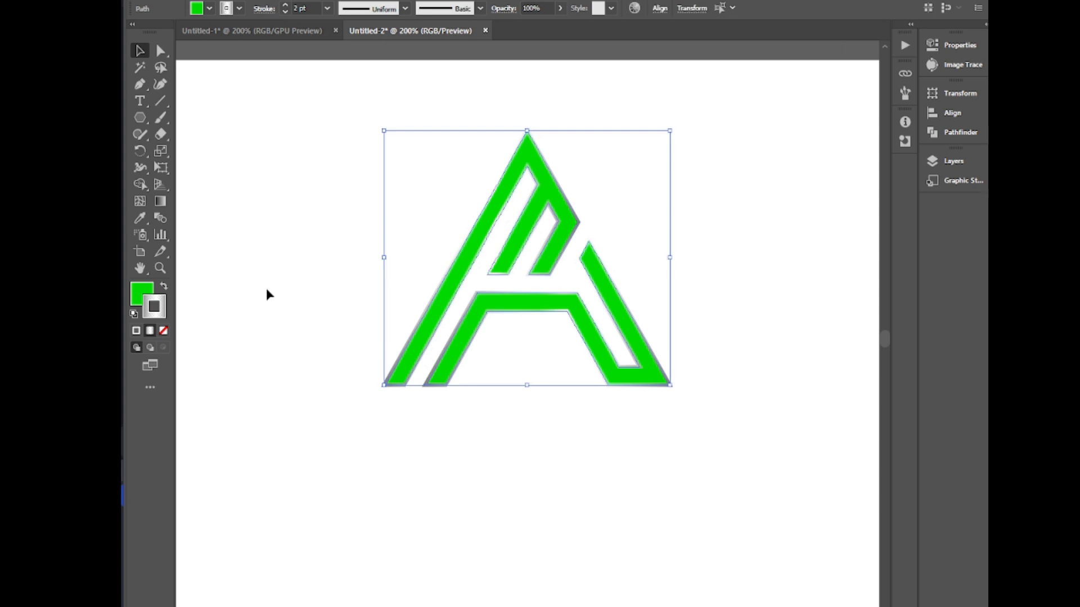
left_click(336, 1)
mouse_move(372, 144)
left_click(523, 144)
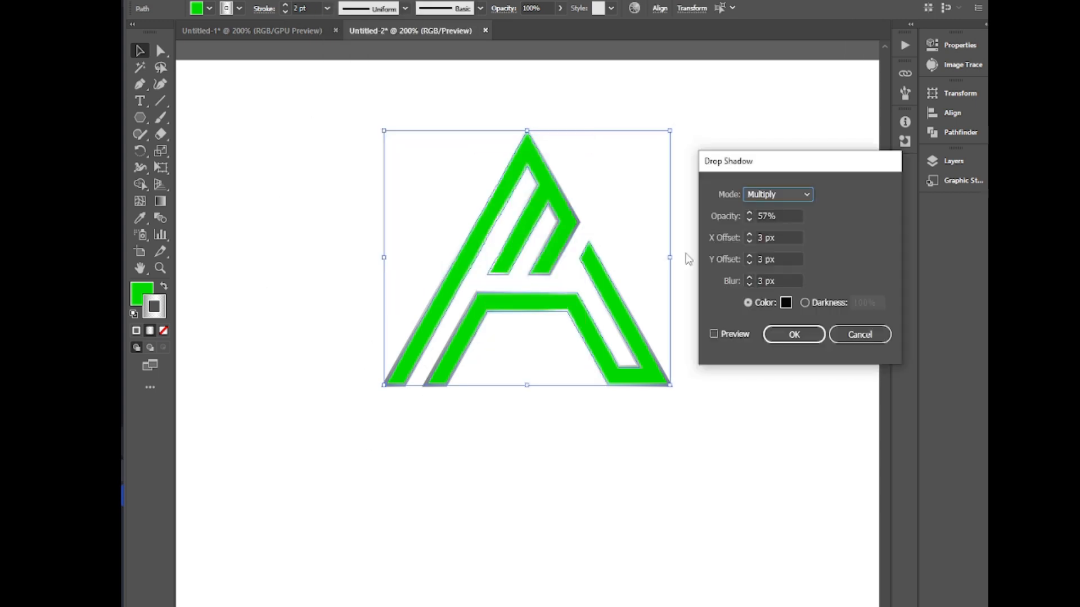
left_click(714, 334)
left_click(793, 334)
left_click(278, 150)
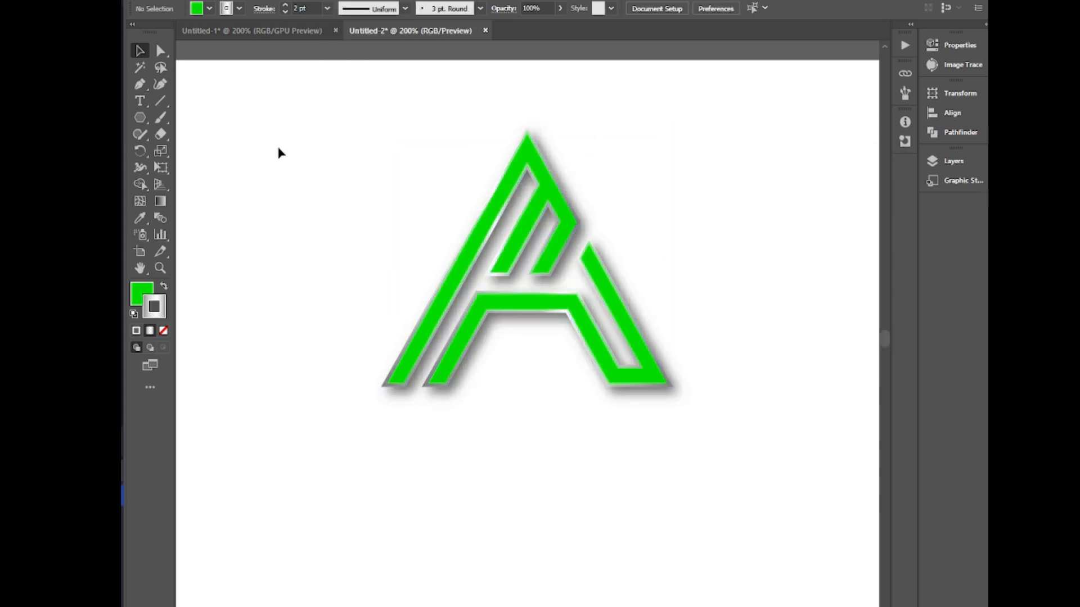